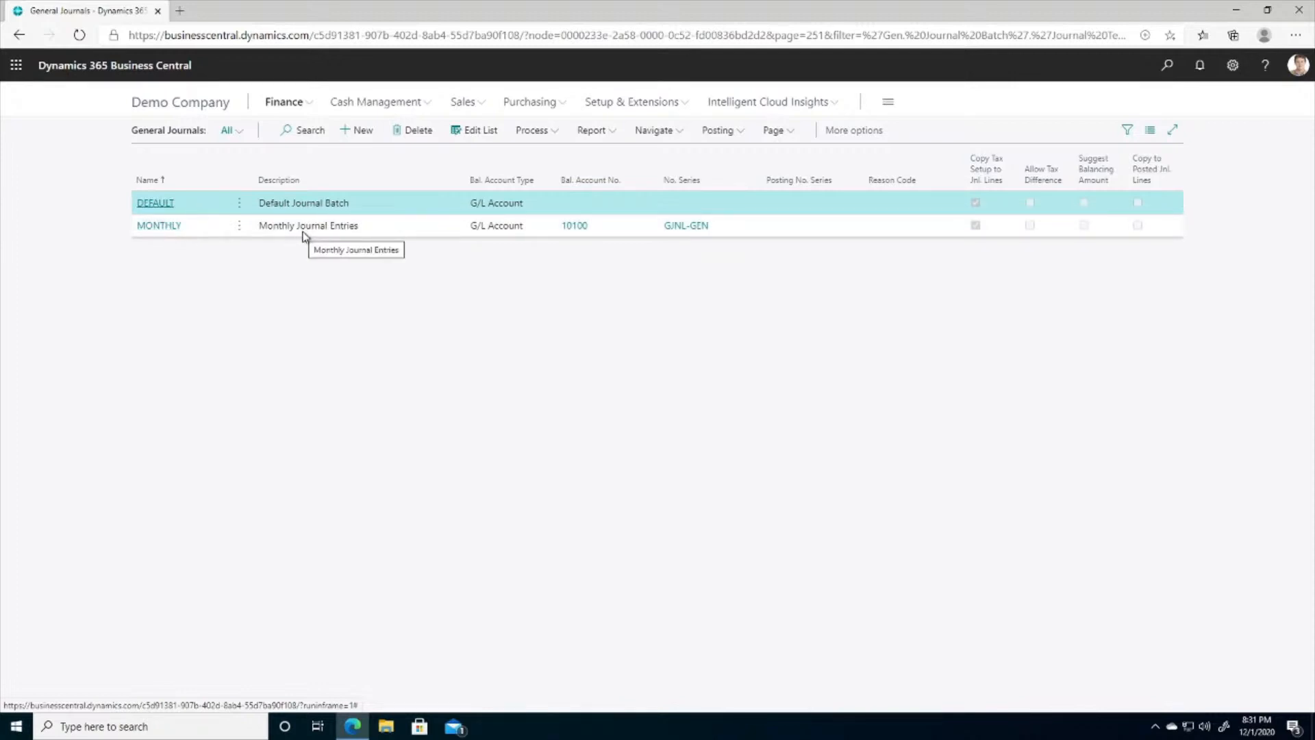
- Open the DEFAULT batch from the Finance general journals
mouse_move(136, 154)
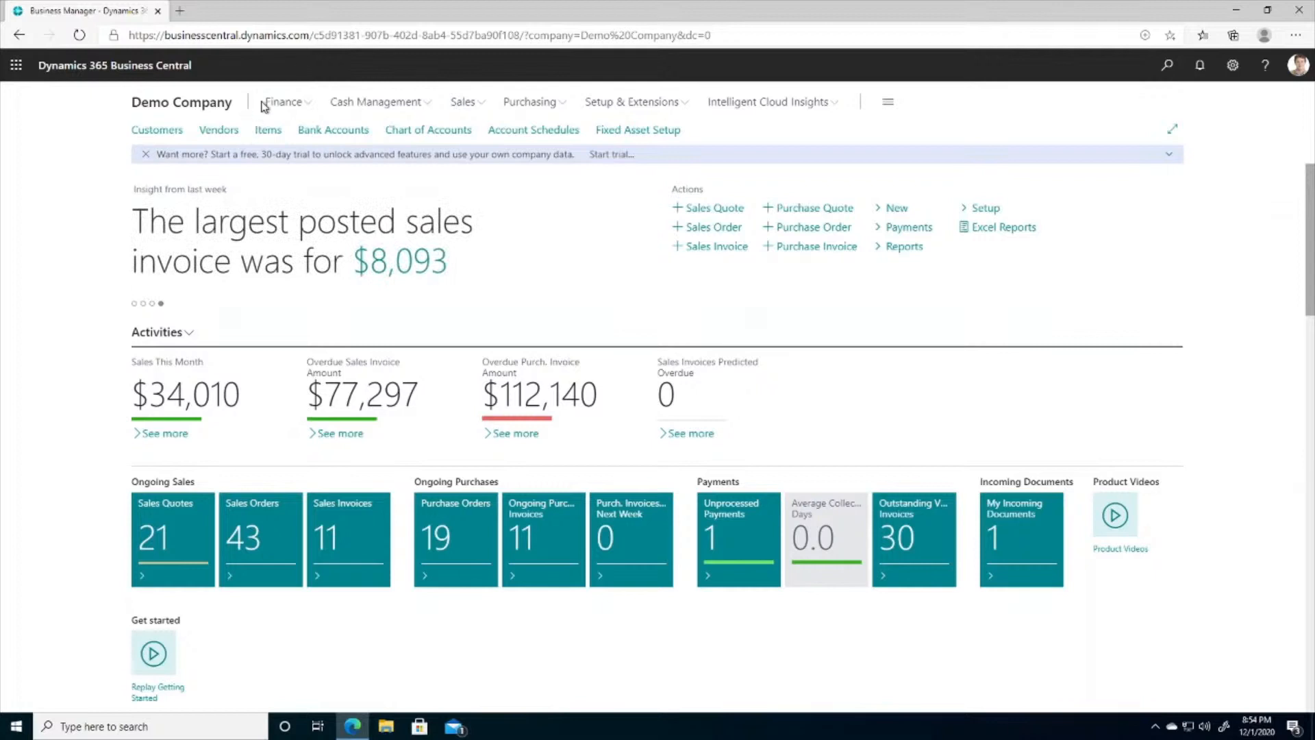
click(295, 109)
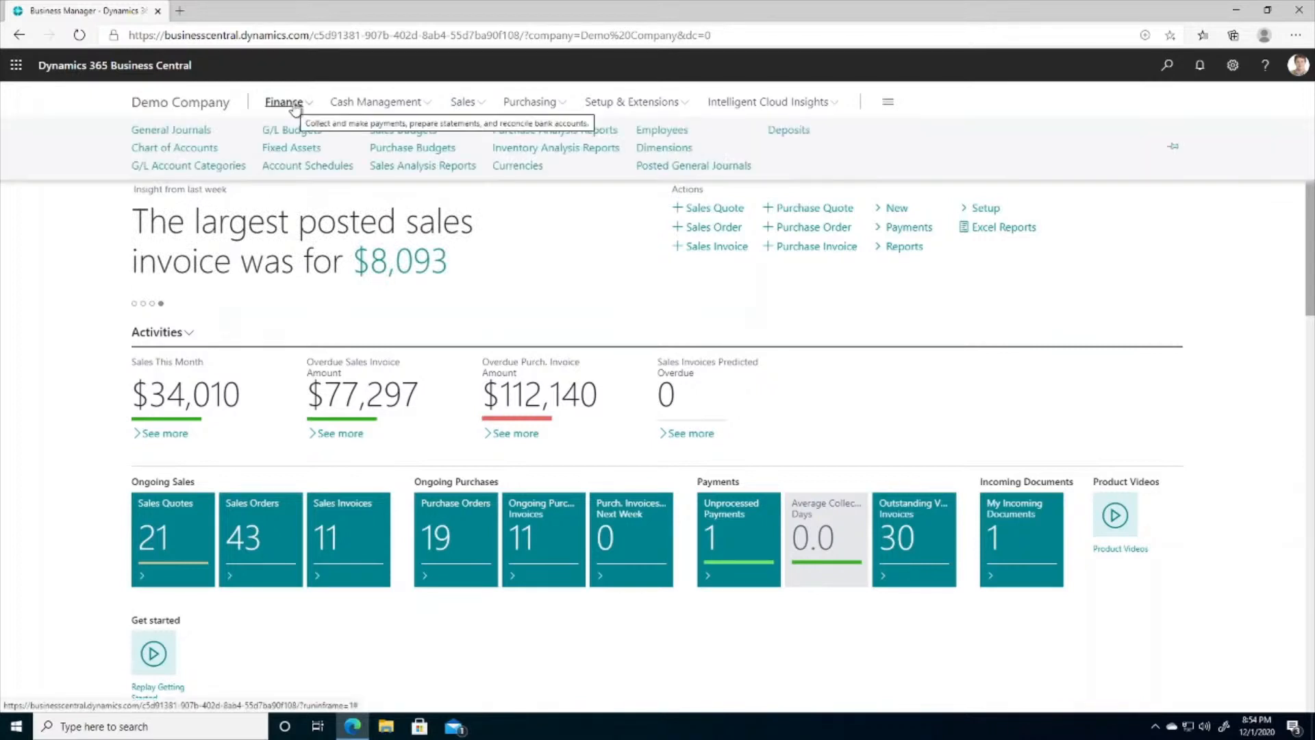
click(186, 136)
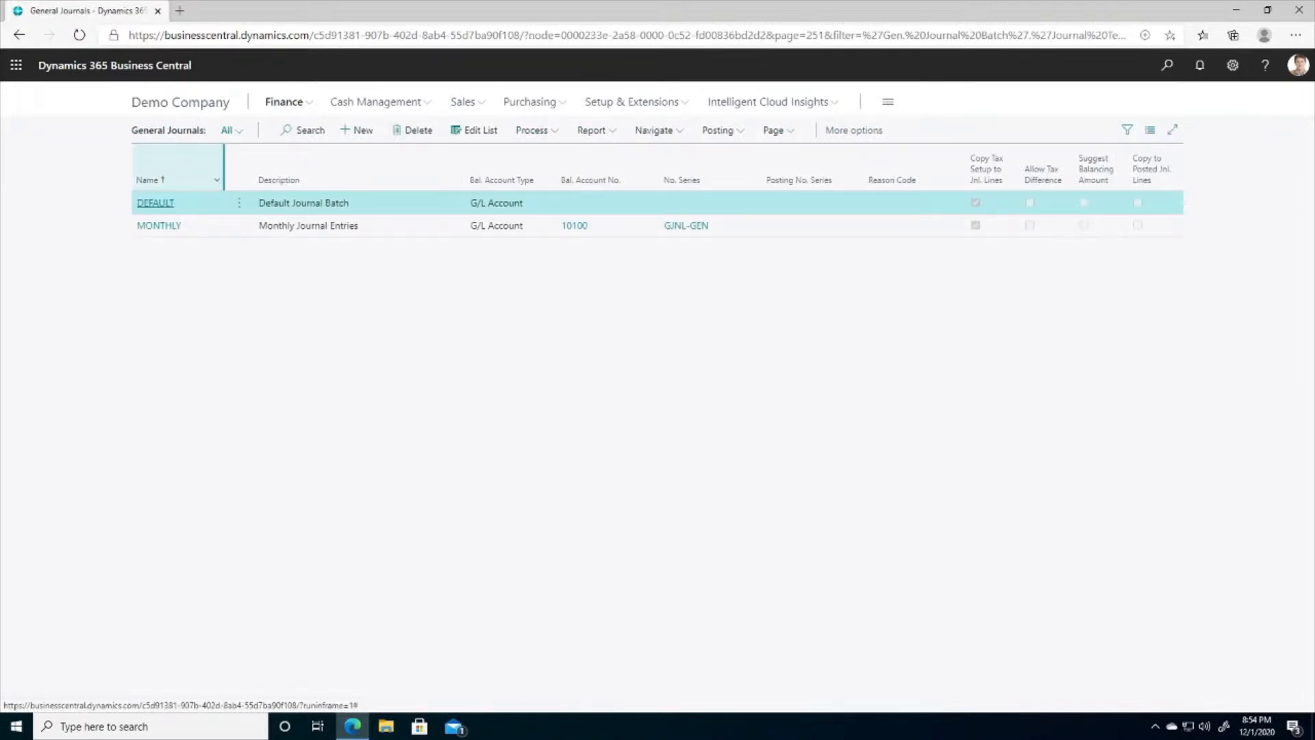
click(157, 205)
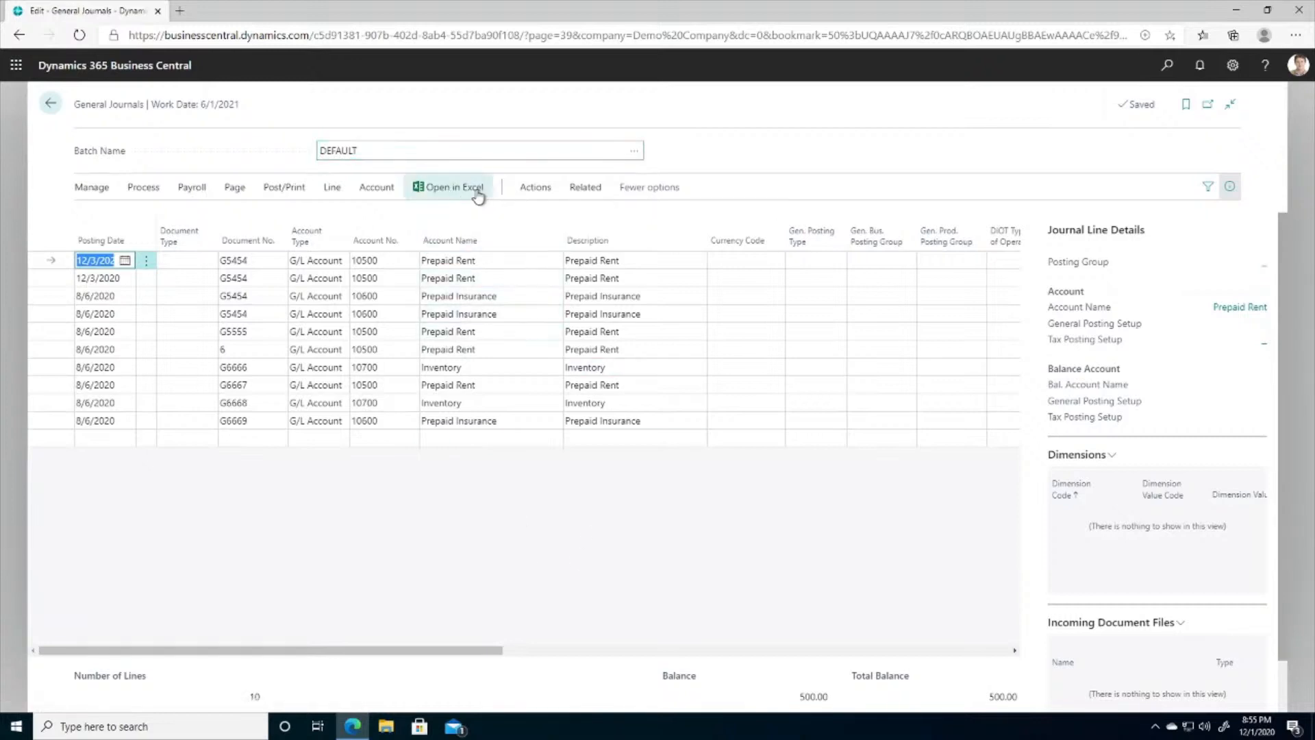
- Export the DEFAULT journal lines to Excel, then open the downloaded workbook for editing
click(448, 195)
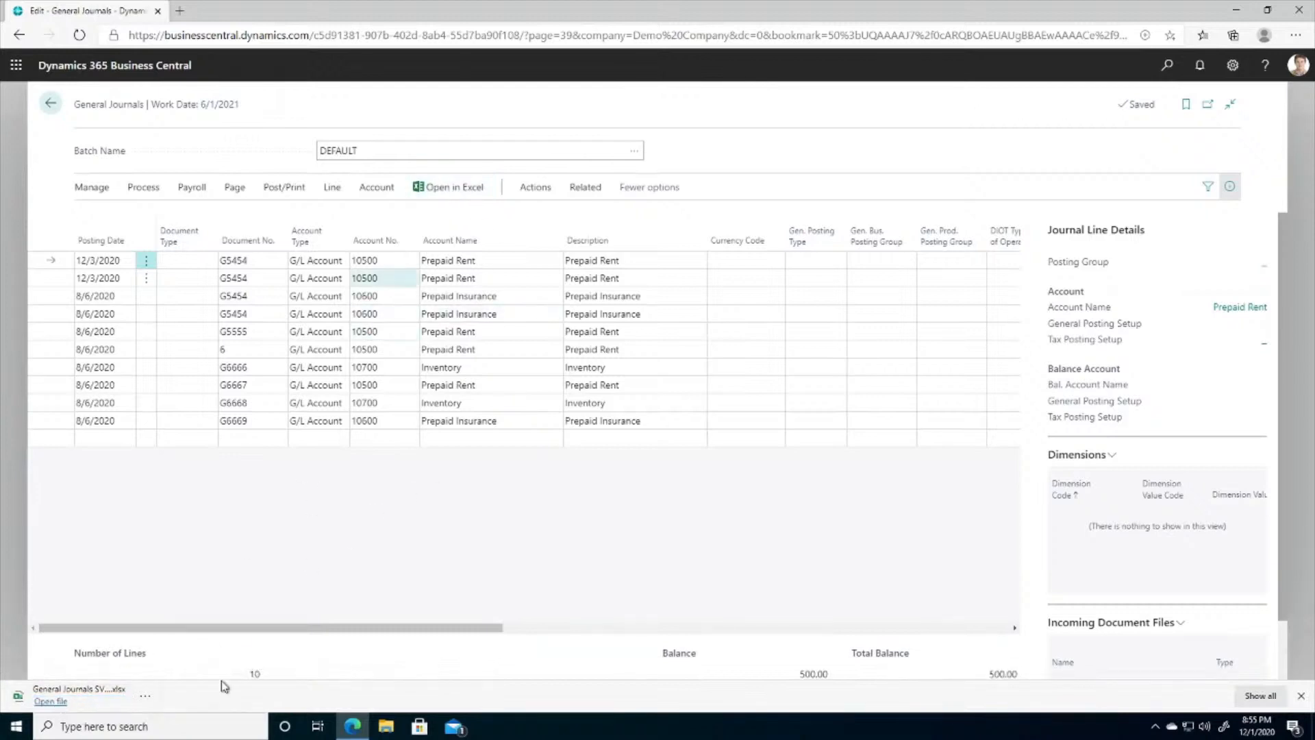
click(51, 701)
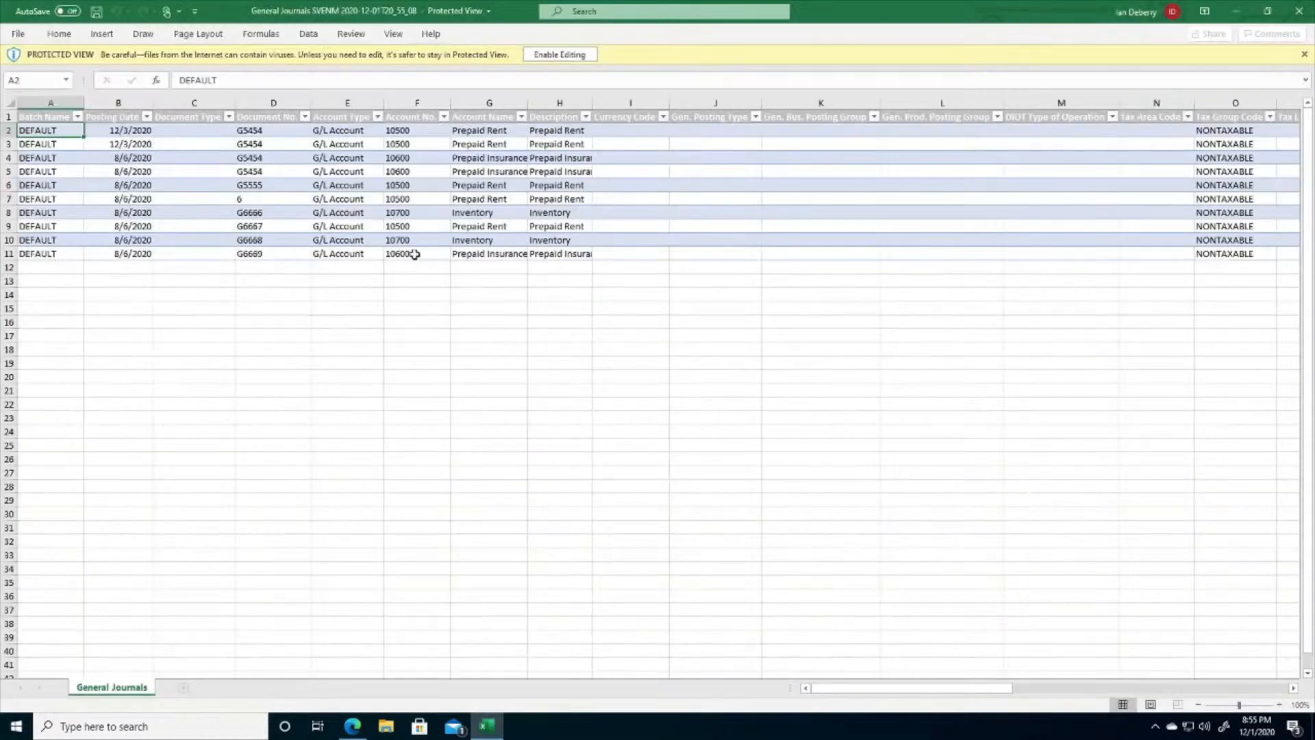
click(579, 60)
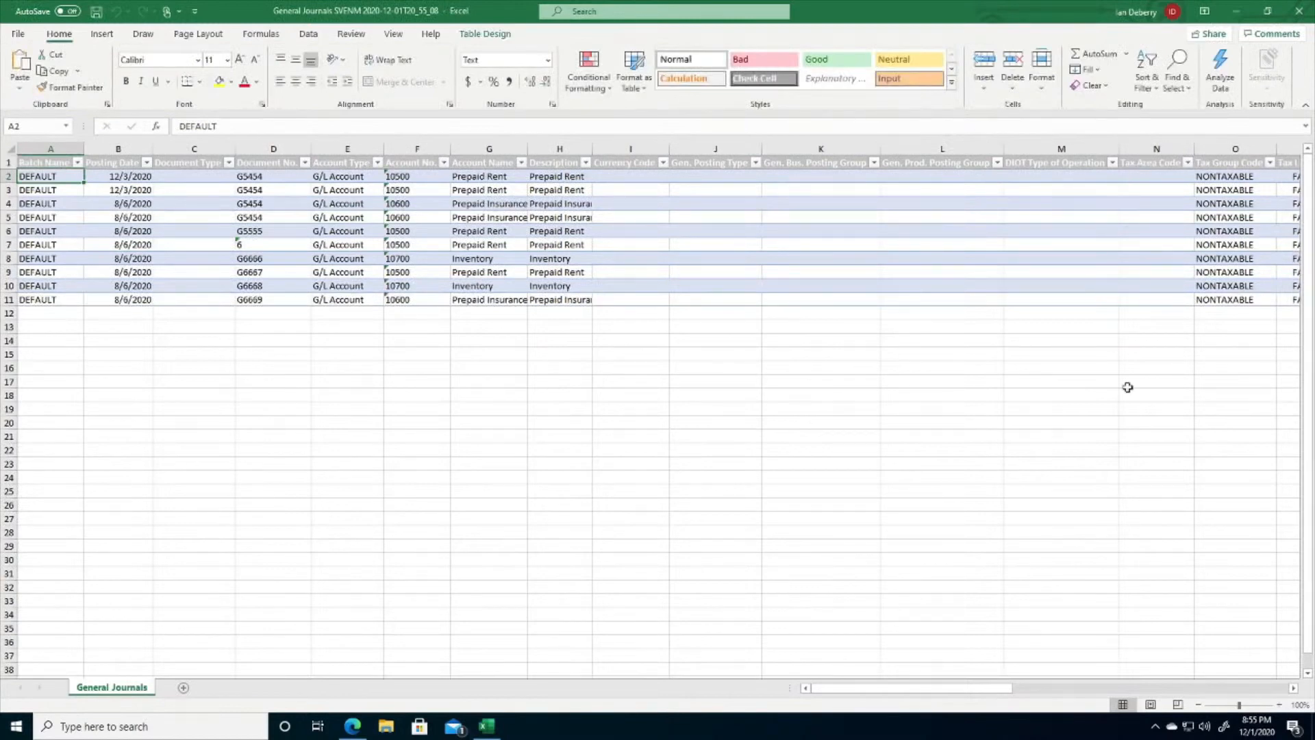
- Narrow the Document Type column in the exported sheet and switch back to Business Central
drag(908, 689, 719, 638)
drag(234, 147, 202, 147)
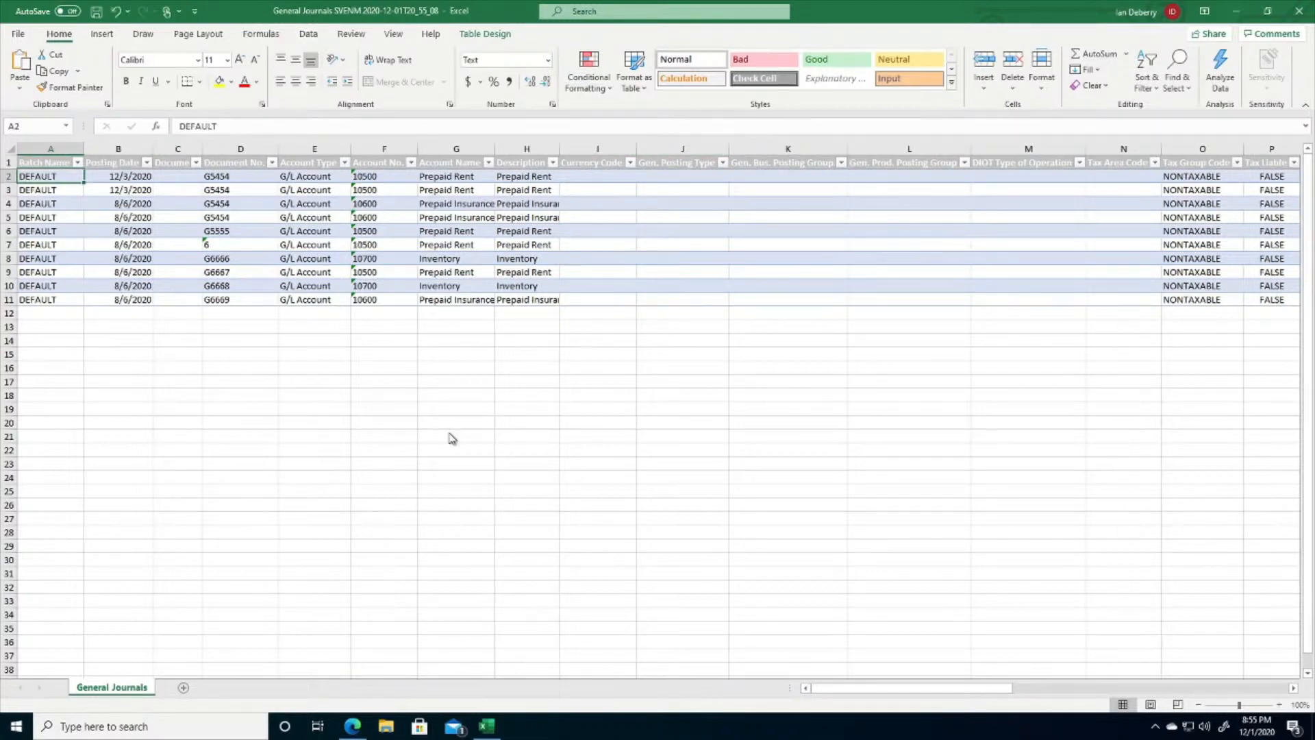
click(363, 727)
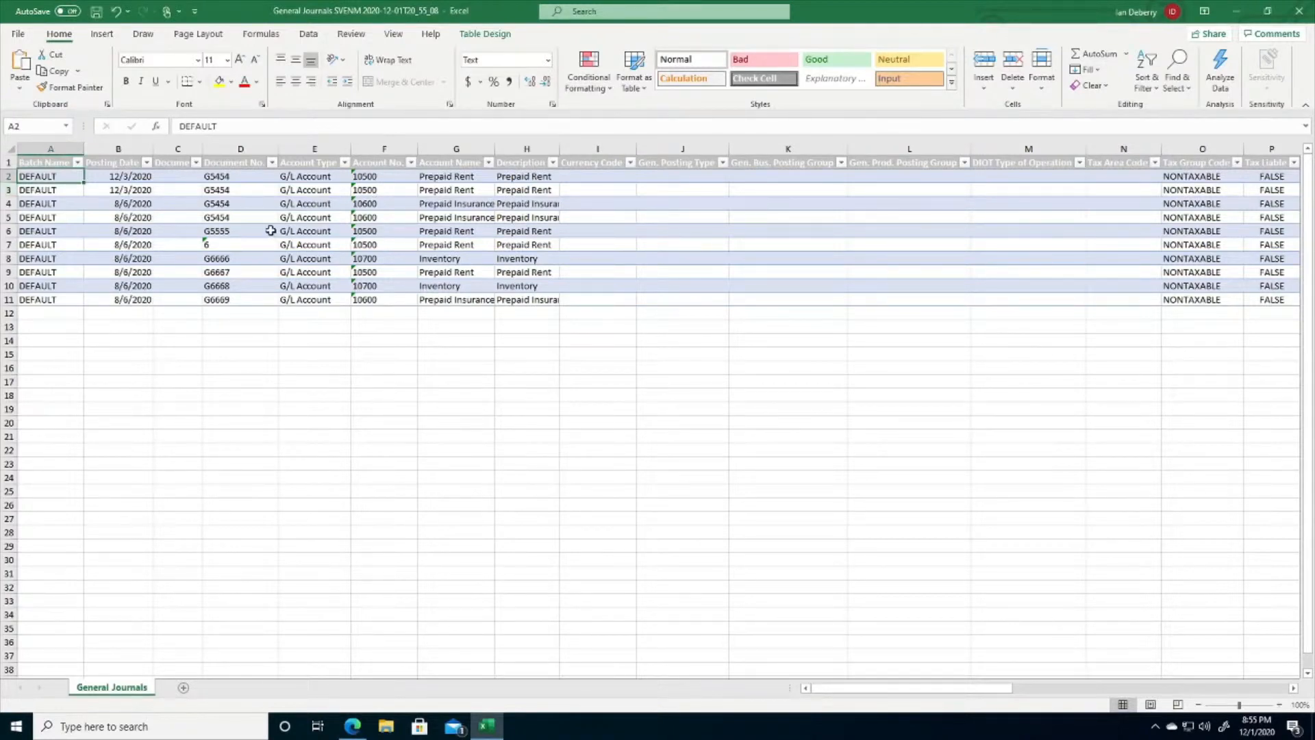
click(351, 727)
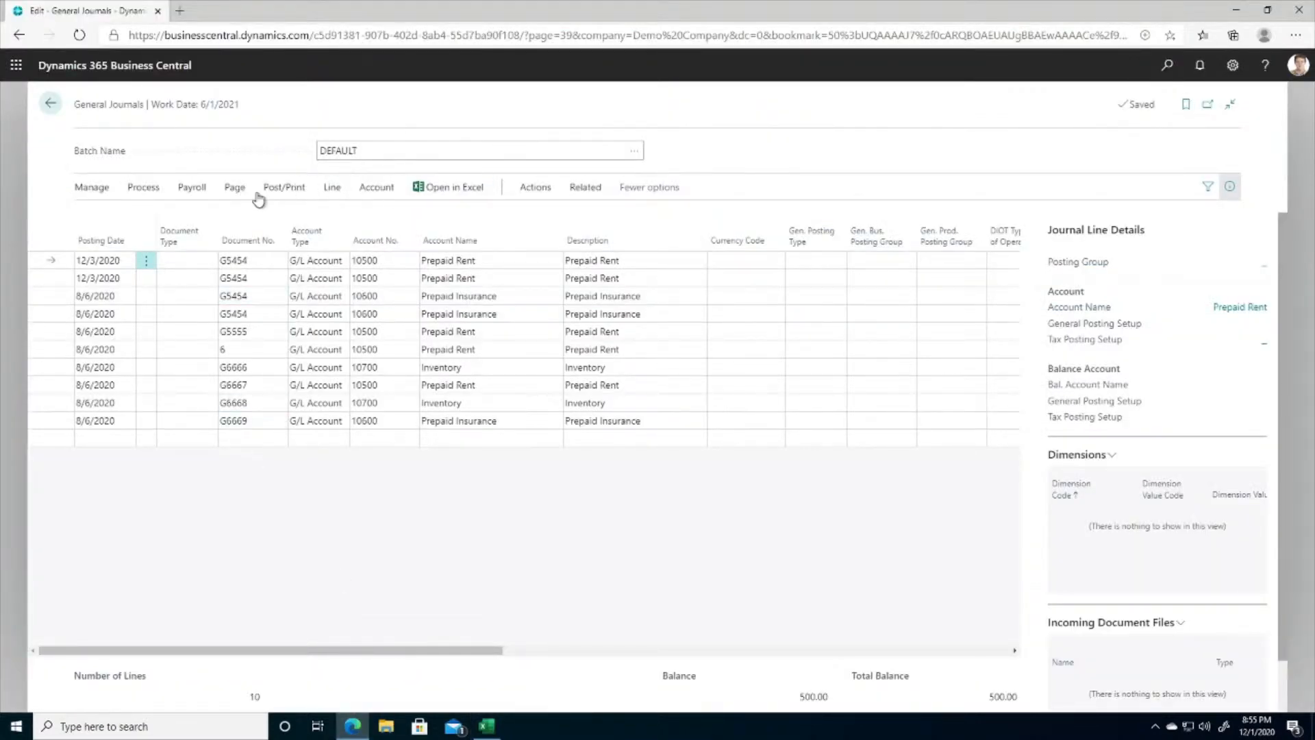
- Compare the general journal lines in Business Central with the exported General Journals sheet in Excel
click(235, 188)
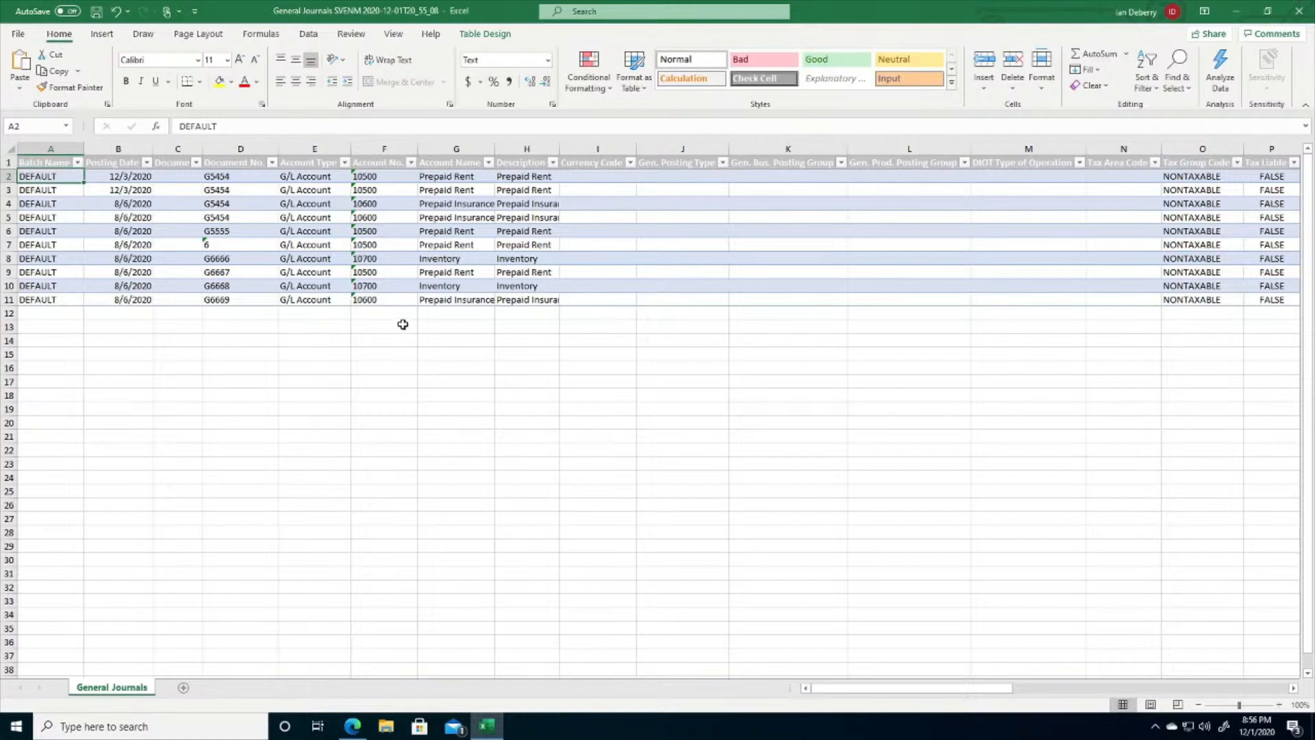
click(371, 233)
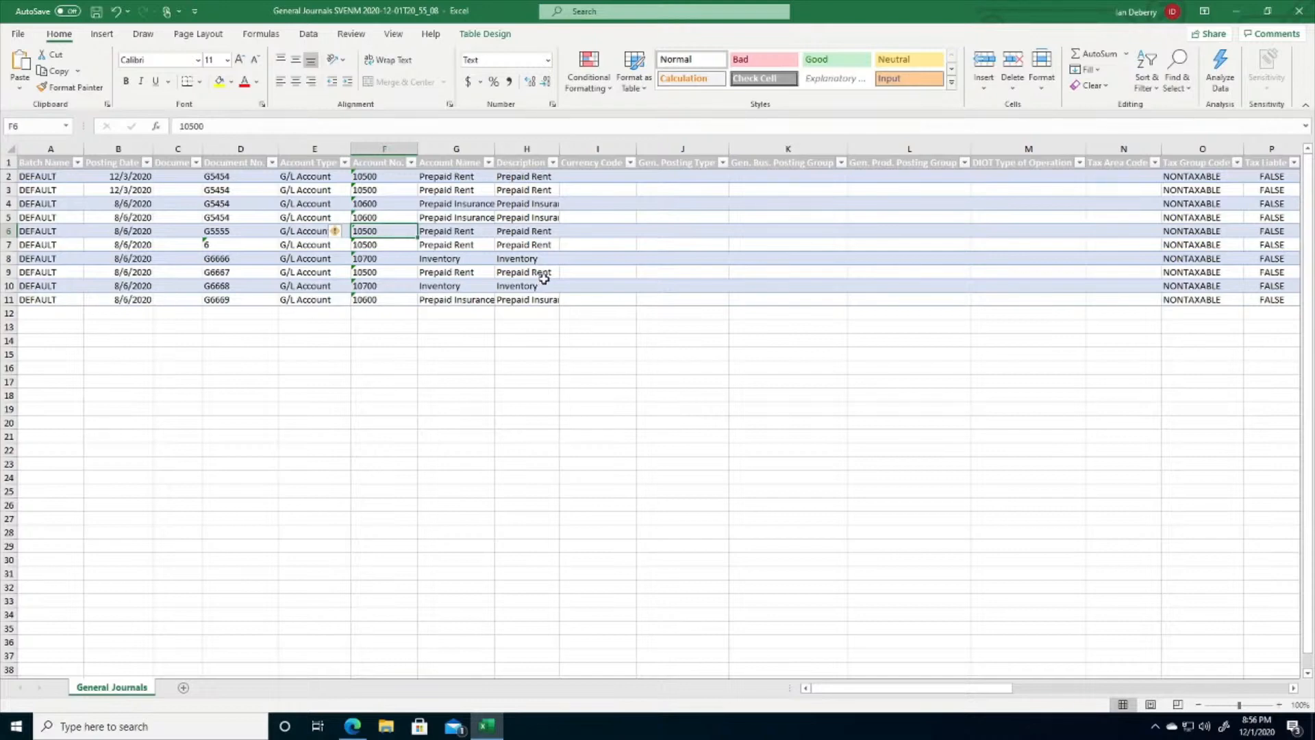
click(353, 728)
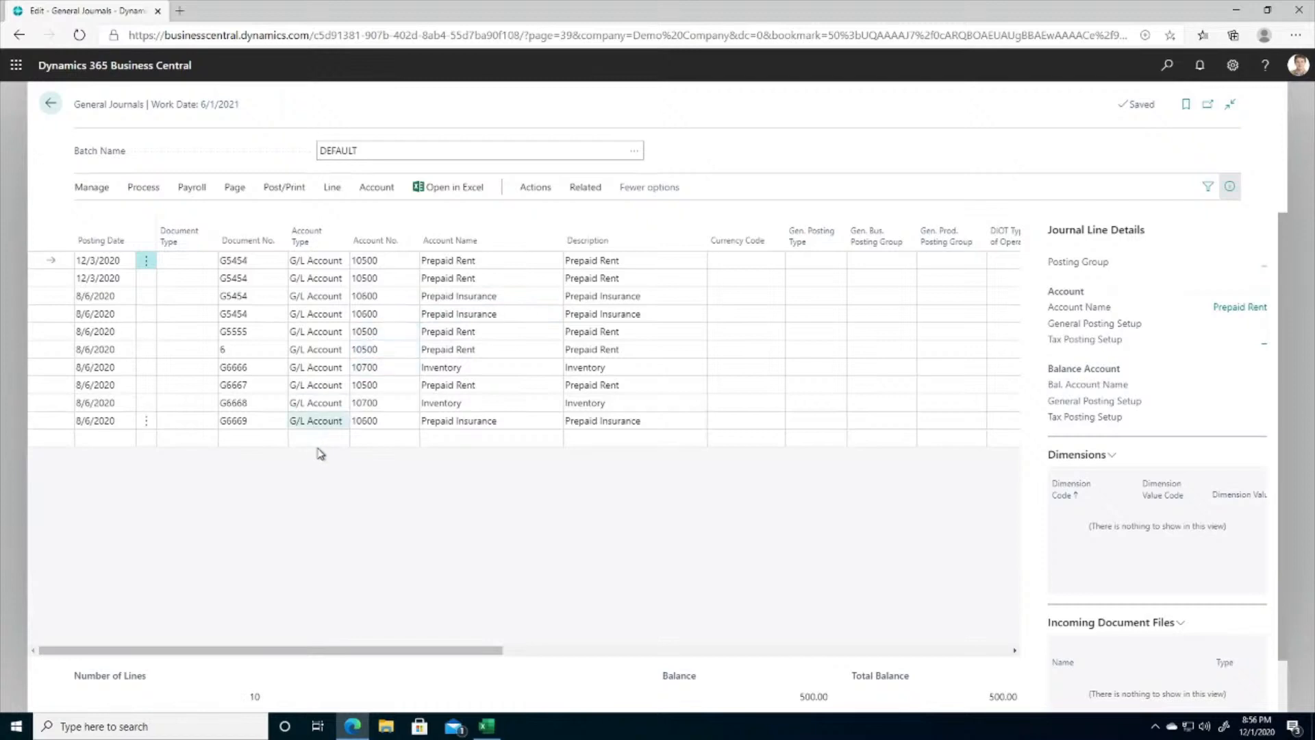
mouse_move(487, 726)
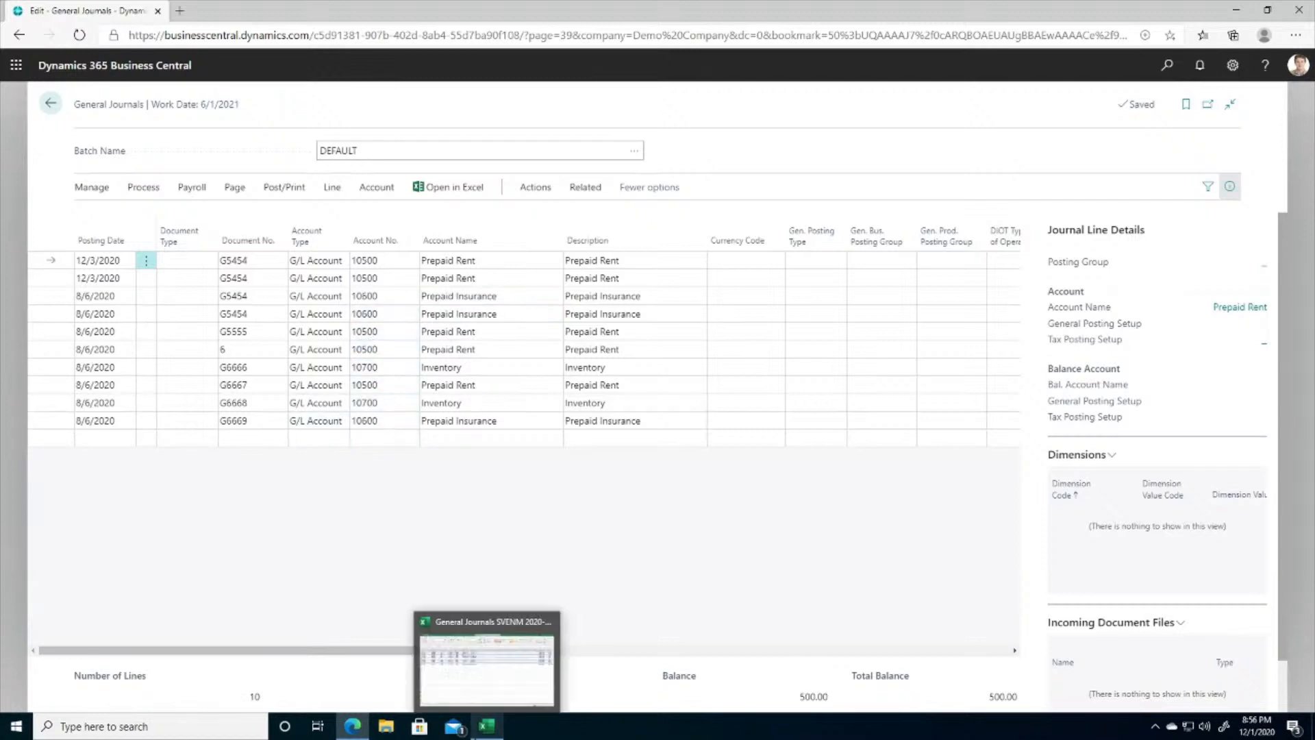
click(488, 727)
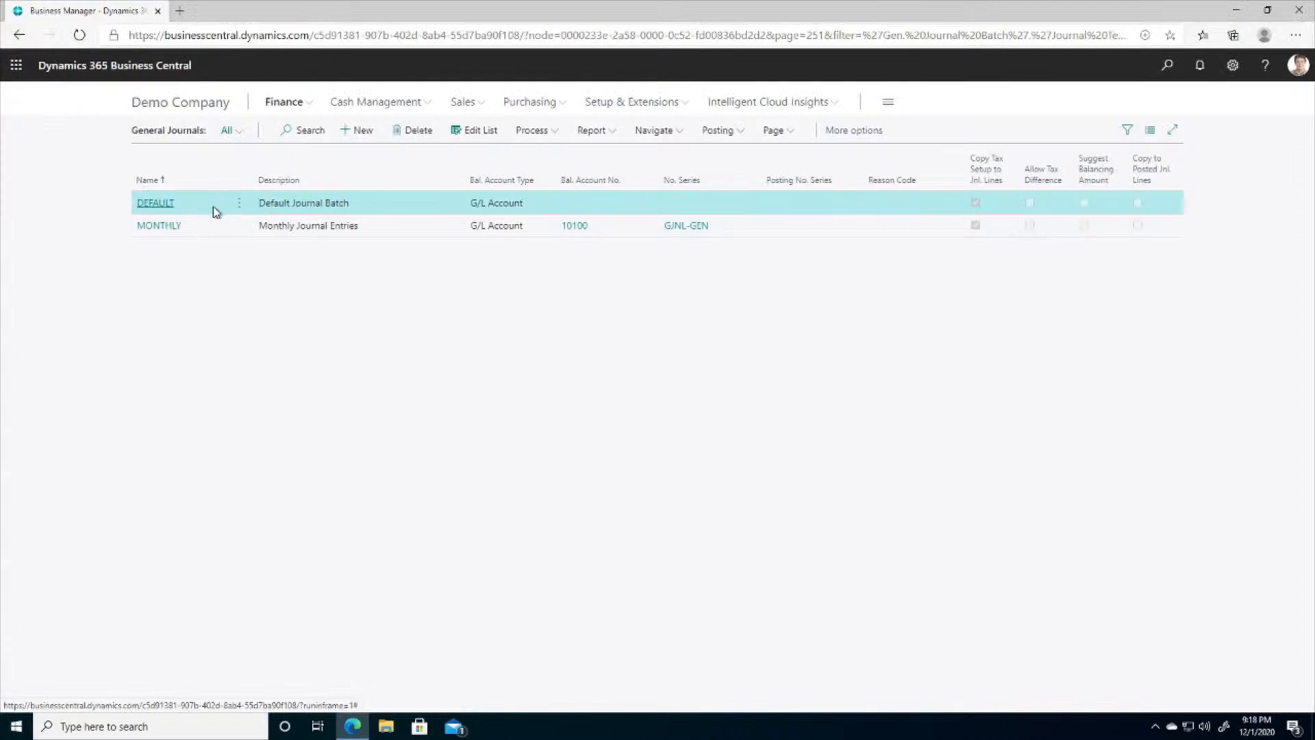
- Open the DEFAULT general journal batch and hide its FactBox pane with the journal line details
click(153, 205)
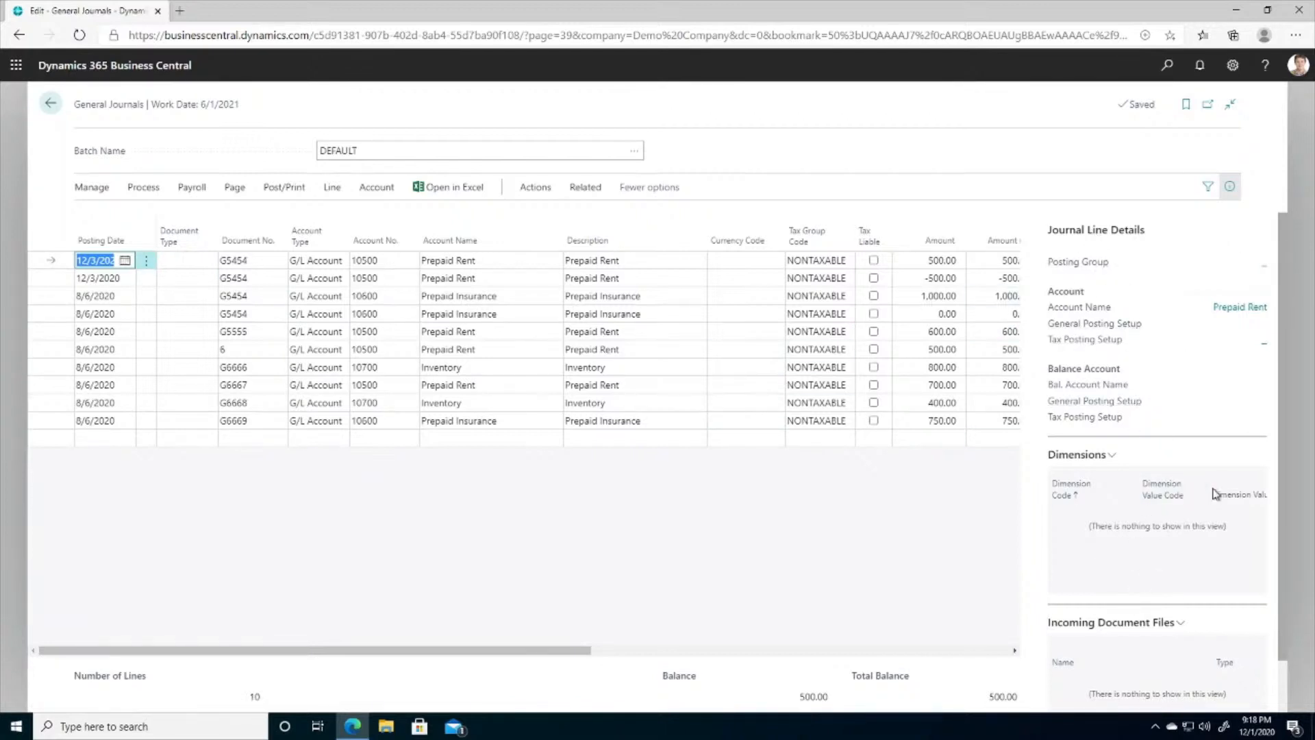
click(417, 386)
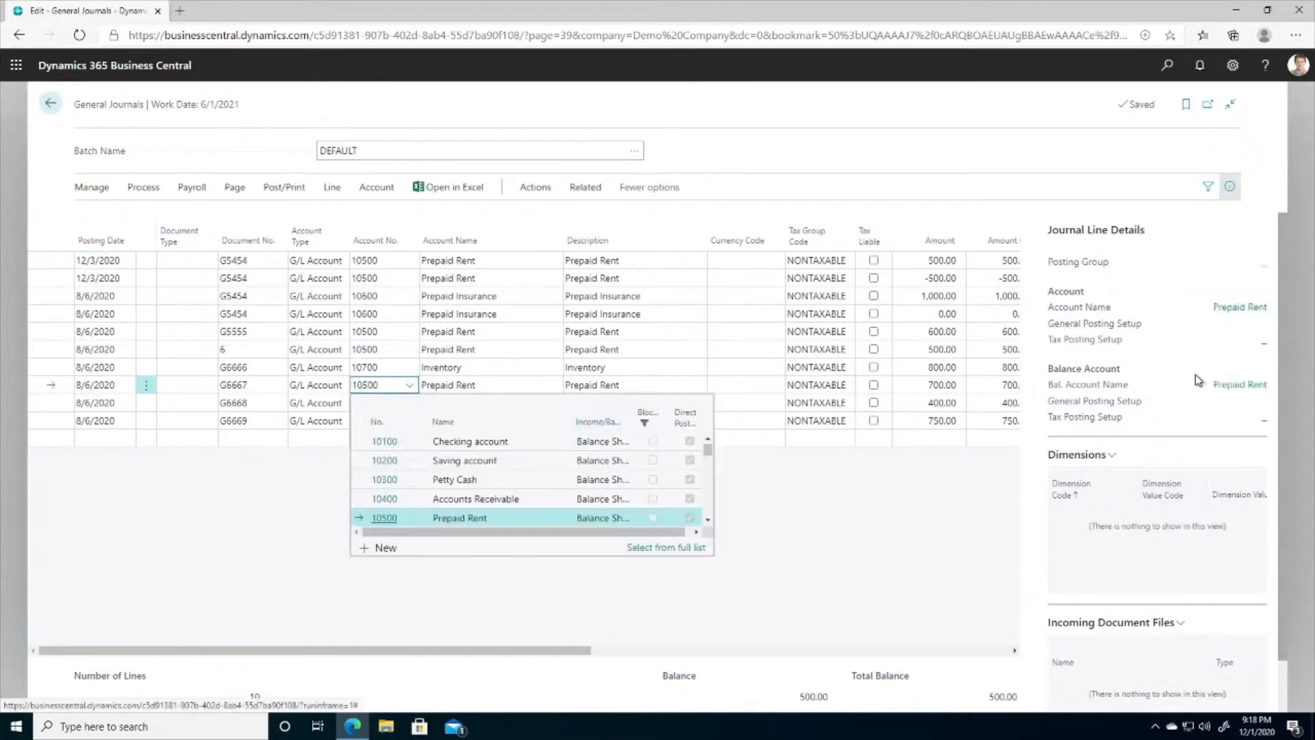
click(961, 501)
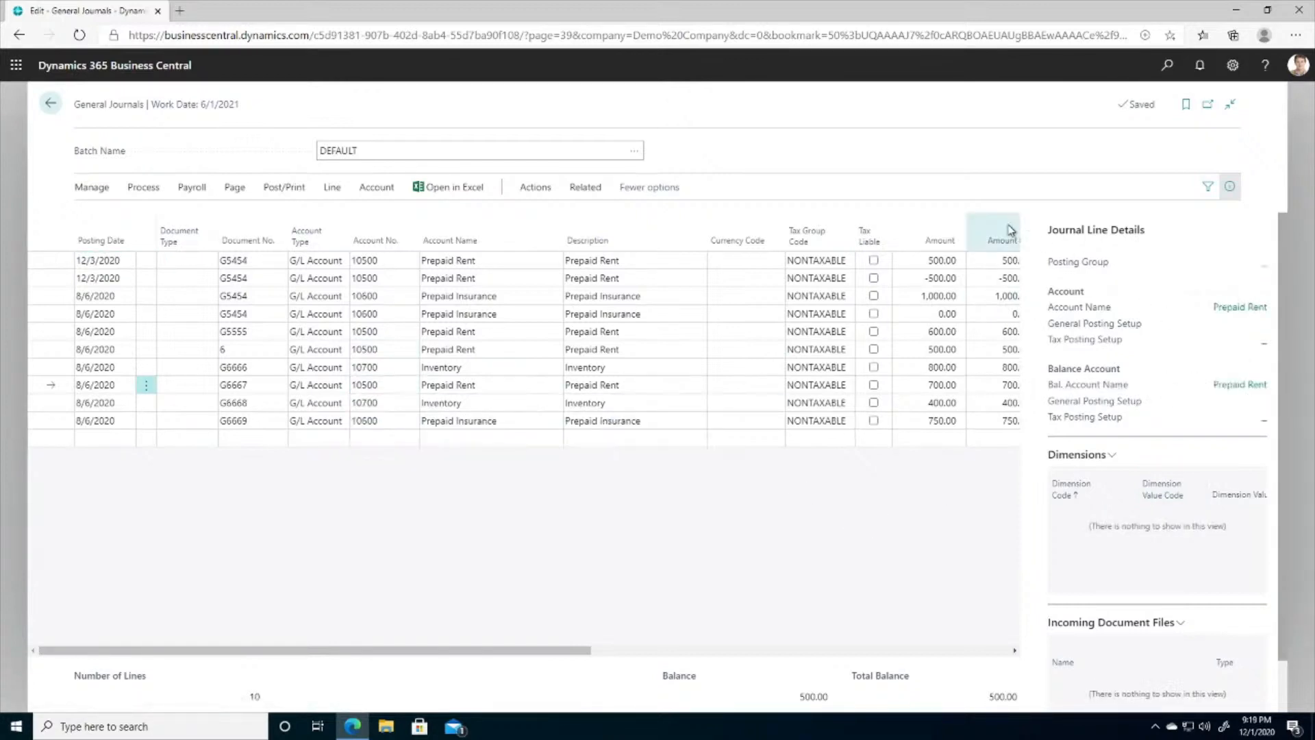
click(1230, 188)
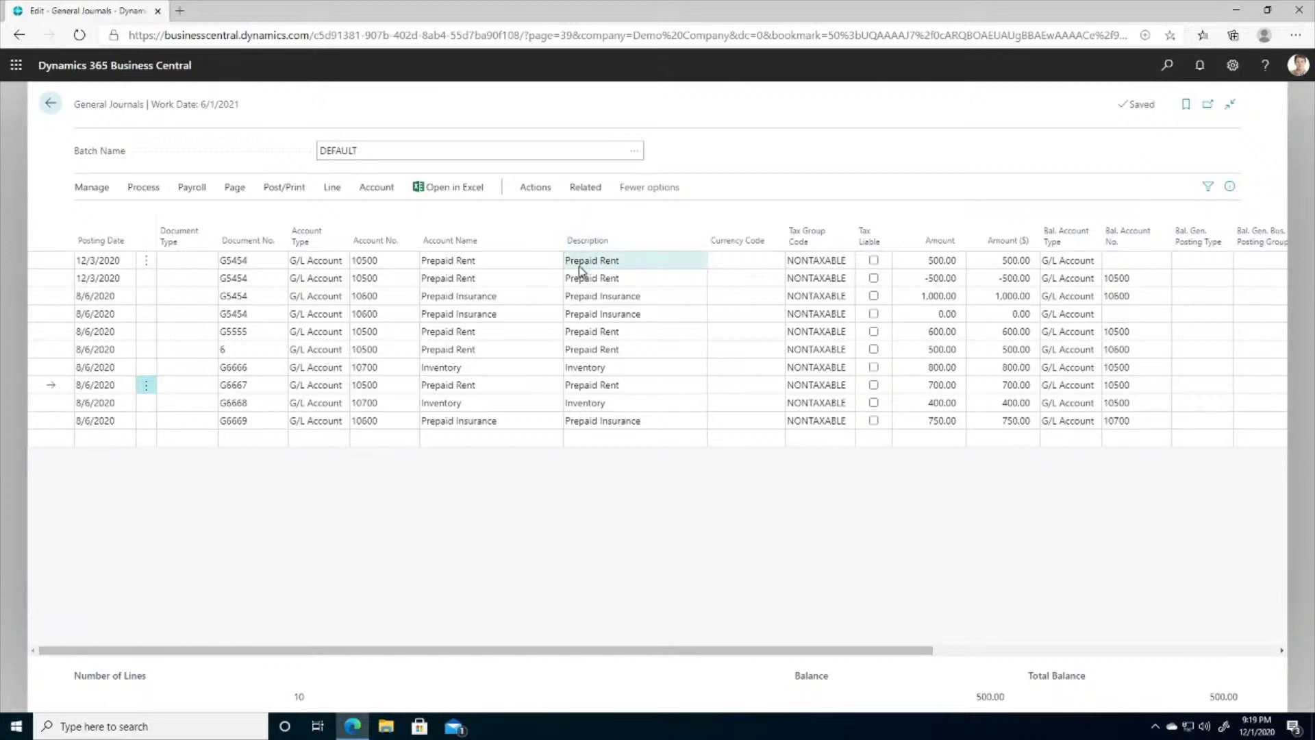
- Start personalizing the General Journals page and move the Tax Group Code column directly before Description
click(1234, 66)
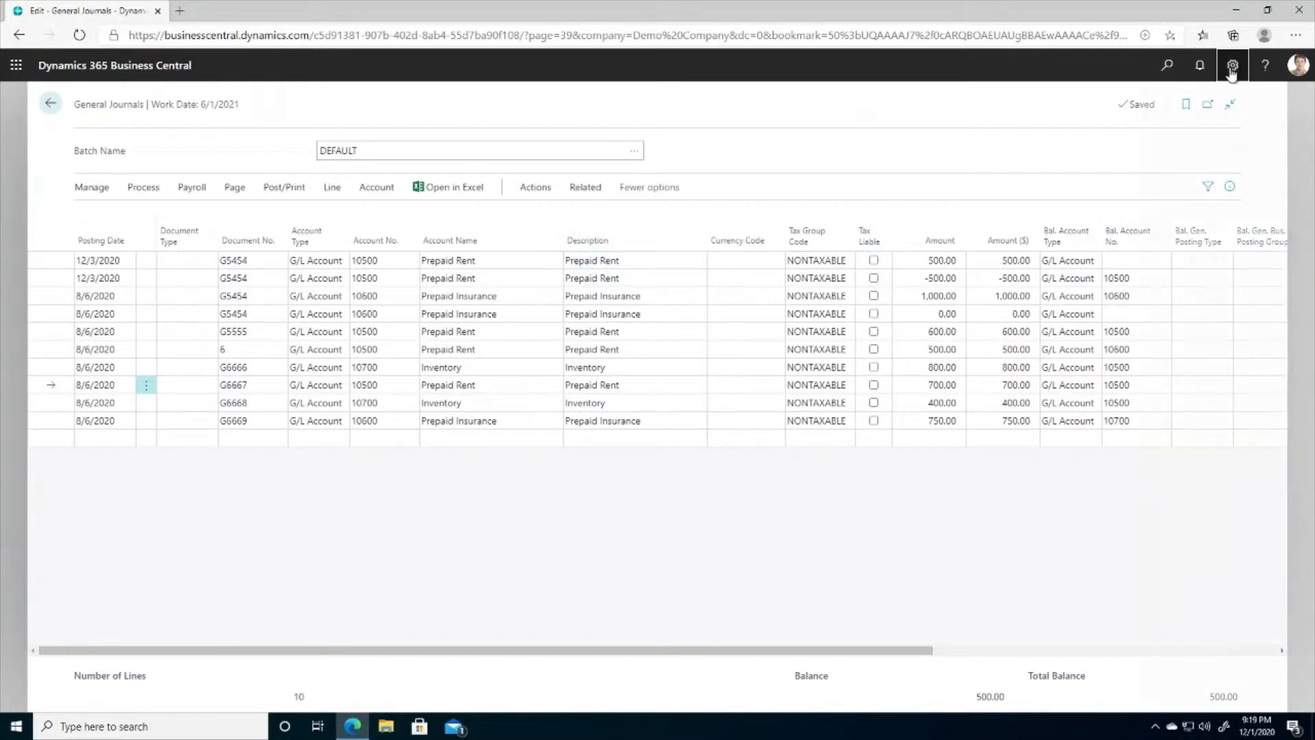
click(1130, 163)
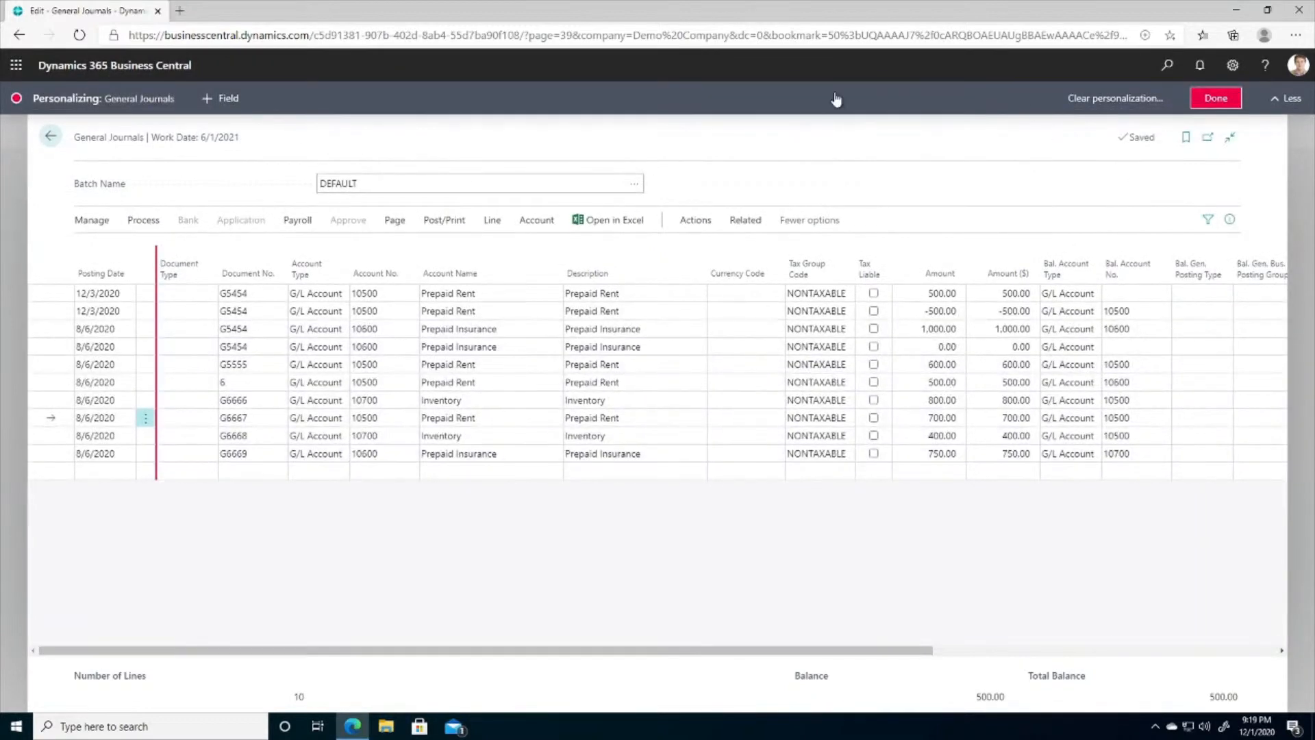
click(228, 100)
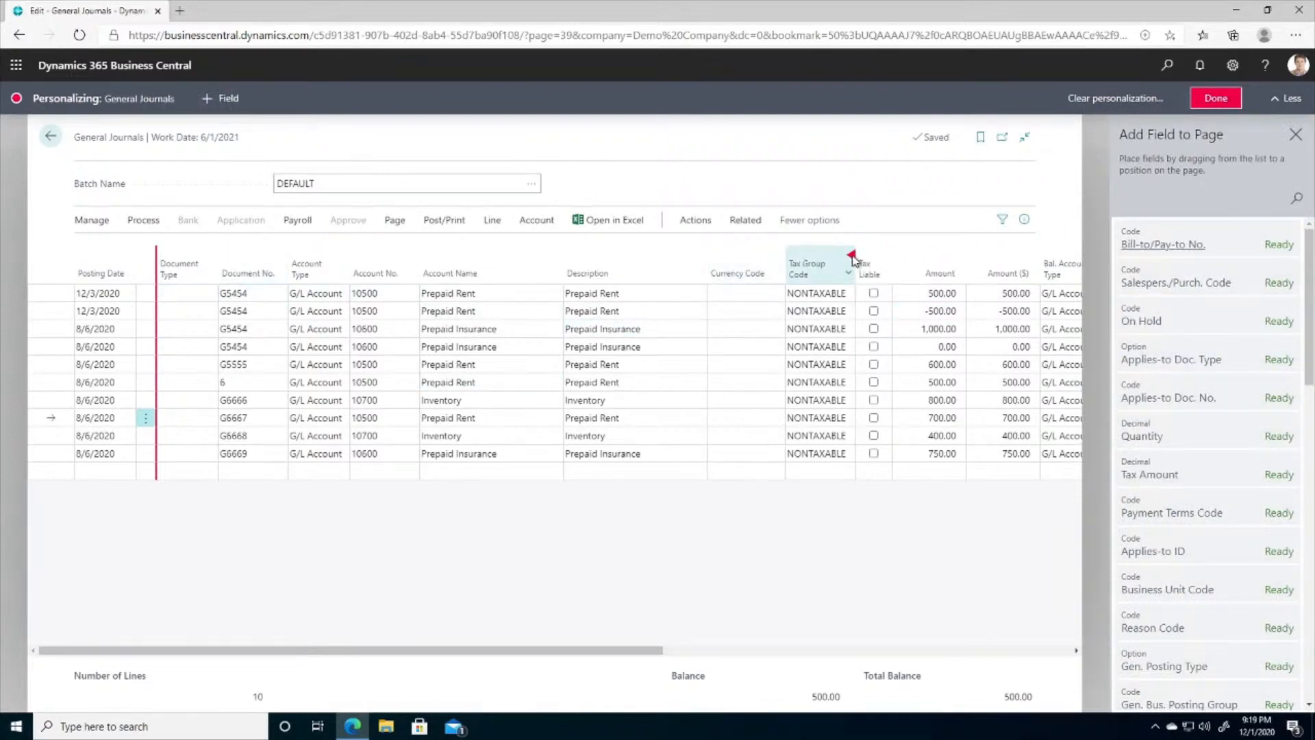
drag(853, 259, 586, 273)
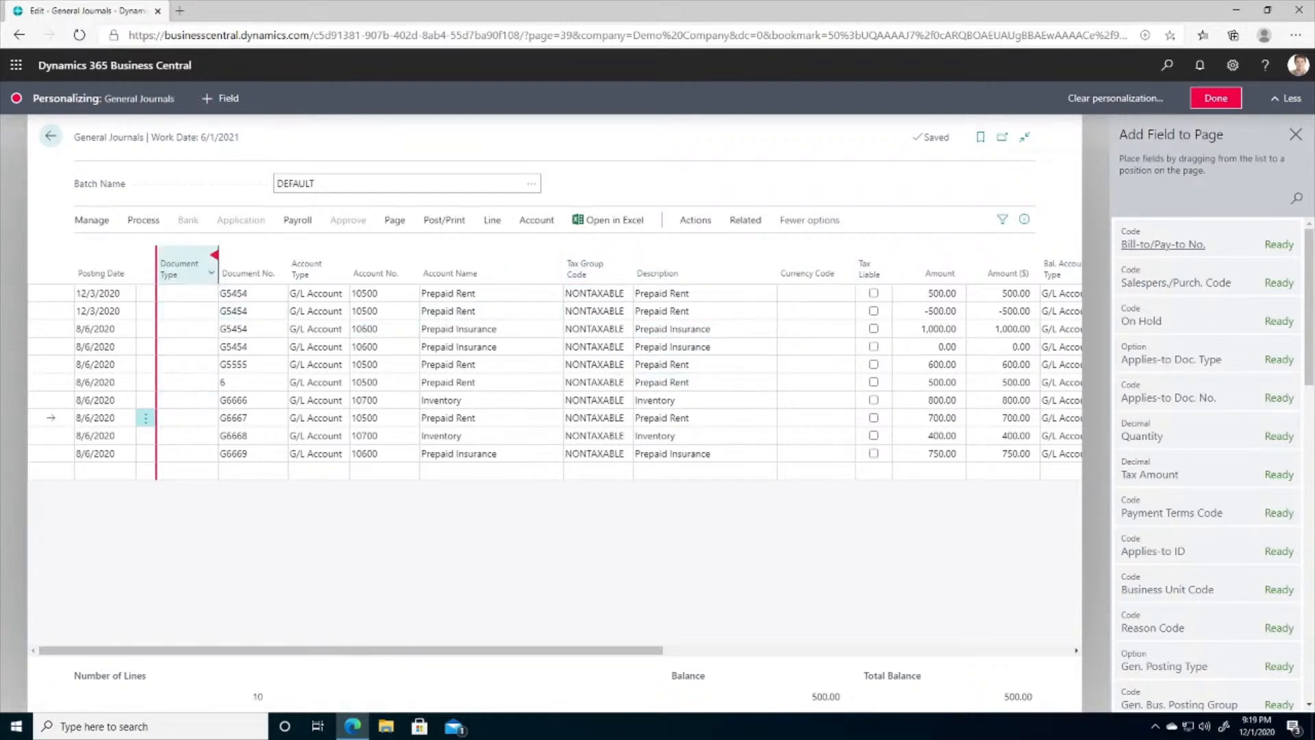
- Hide the Document Type and Currency Code columns from the journal lines and browse the fields available to add
click(215, 256)
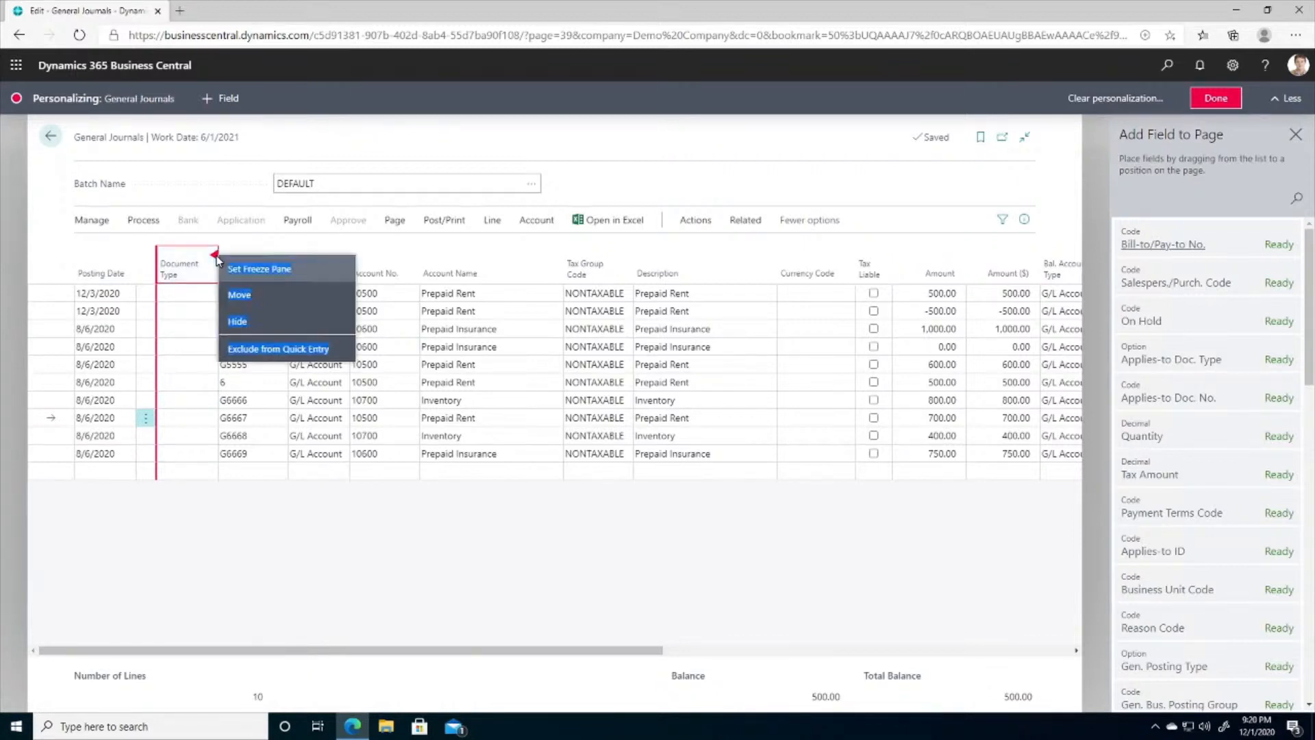
click(238, 321)
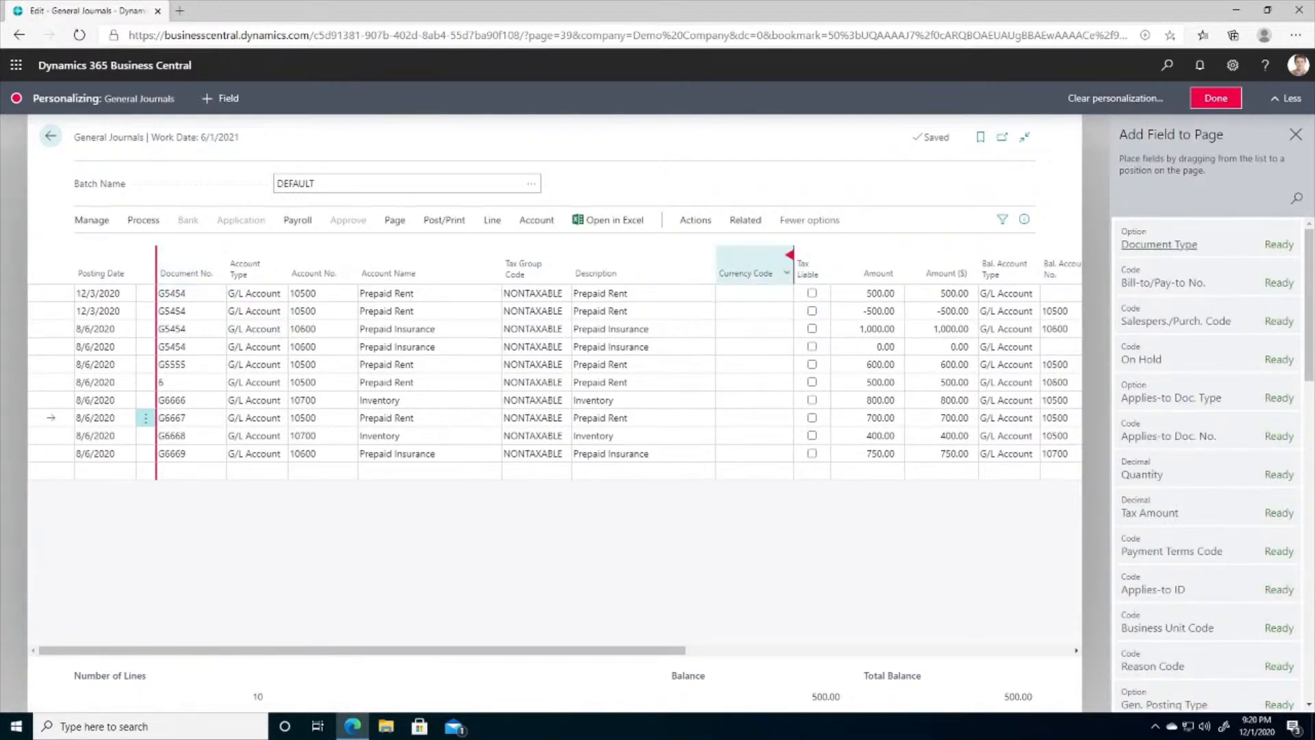
click(792, 258)
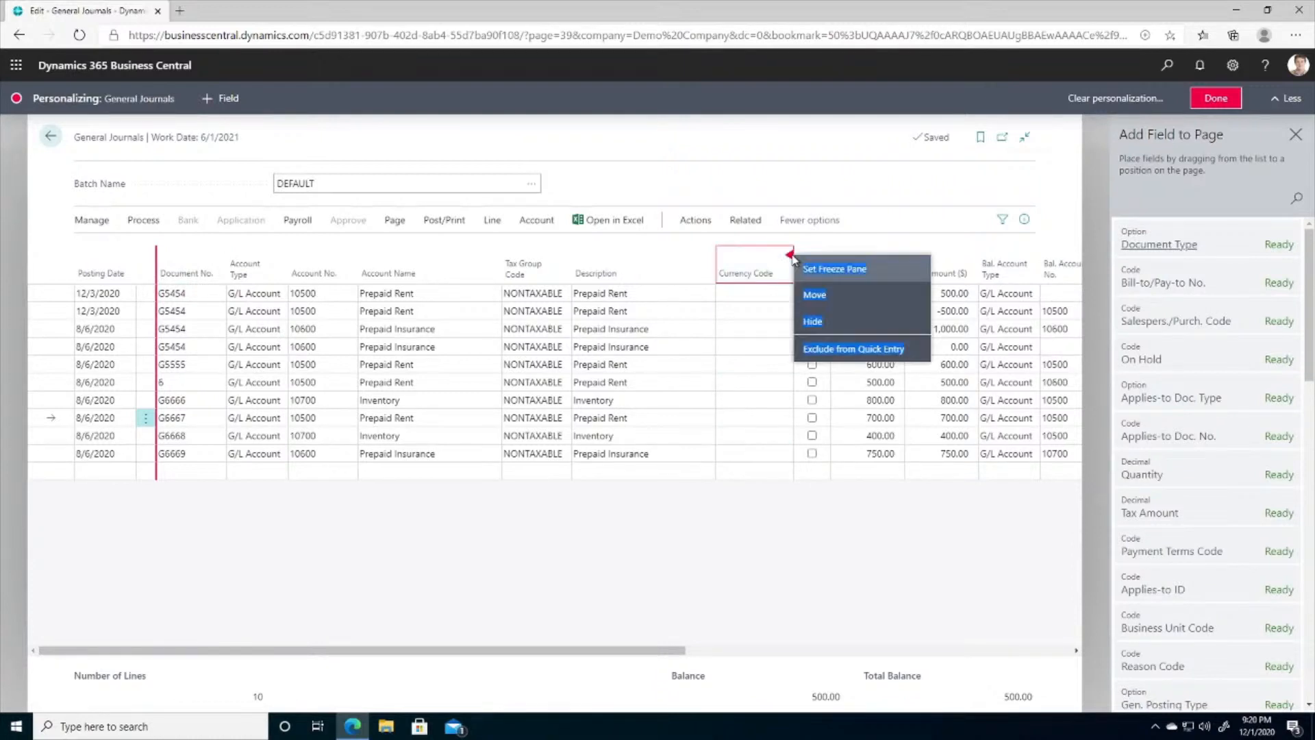
click(814, 324)
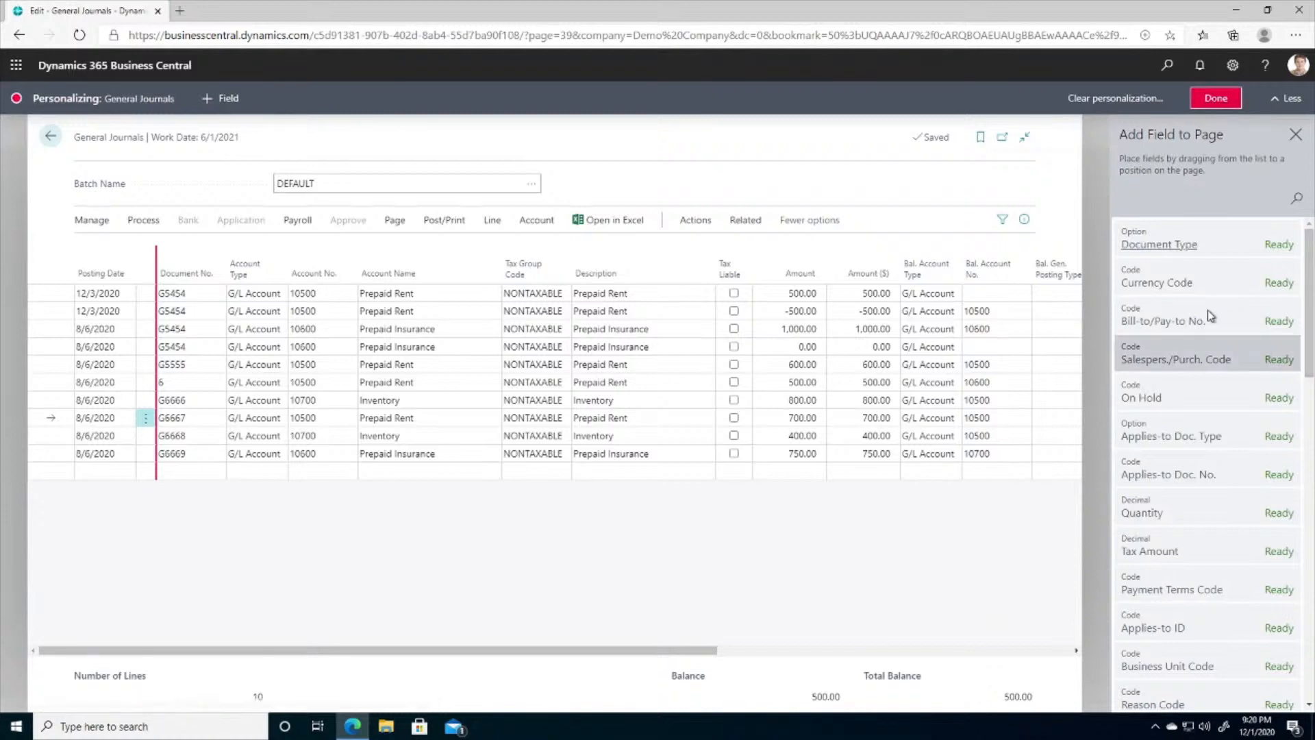
scroll(1312, 295, down, 2)
drag(1313, 295, 1211, 203)
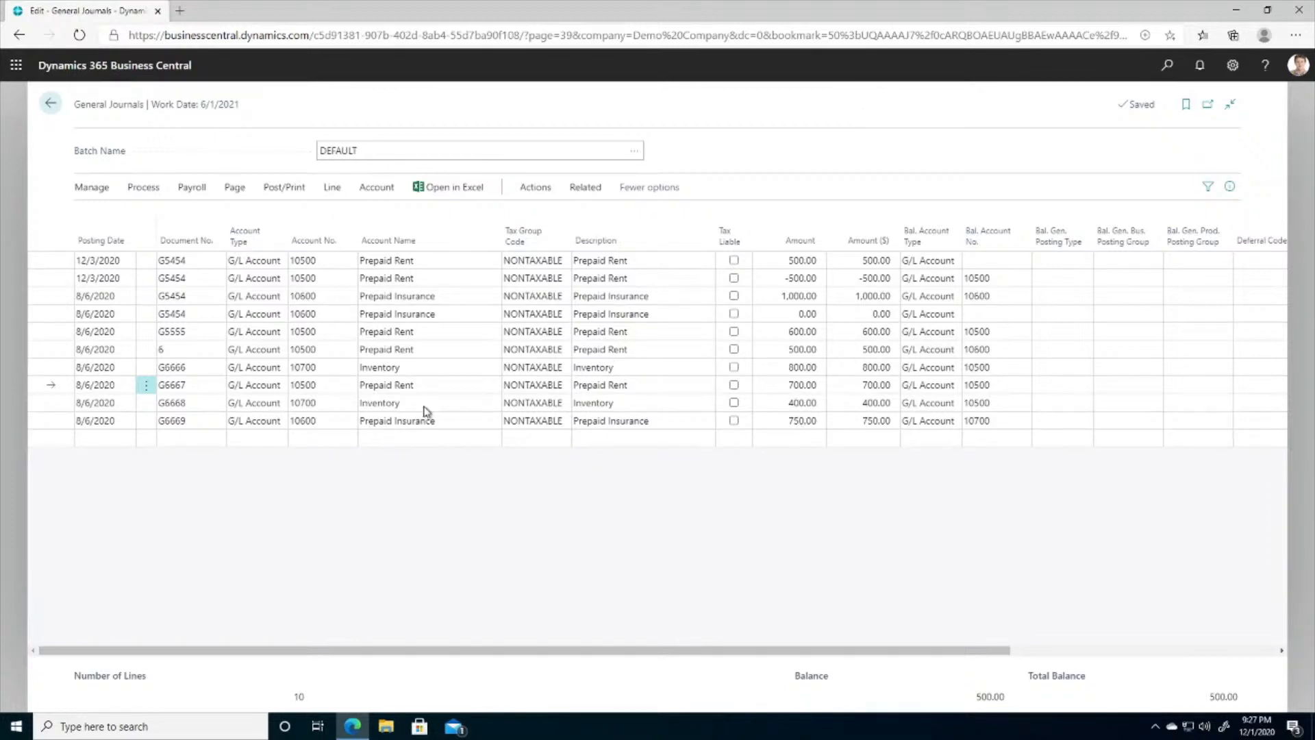
- Set the amount of the last Prepaid Insurance journal line with the calculation 750+500+250
click(802, 425)
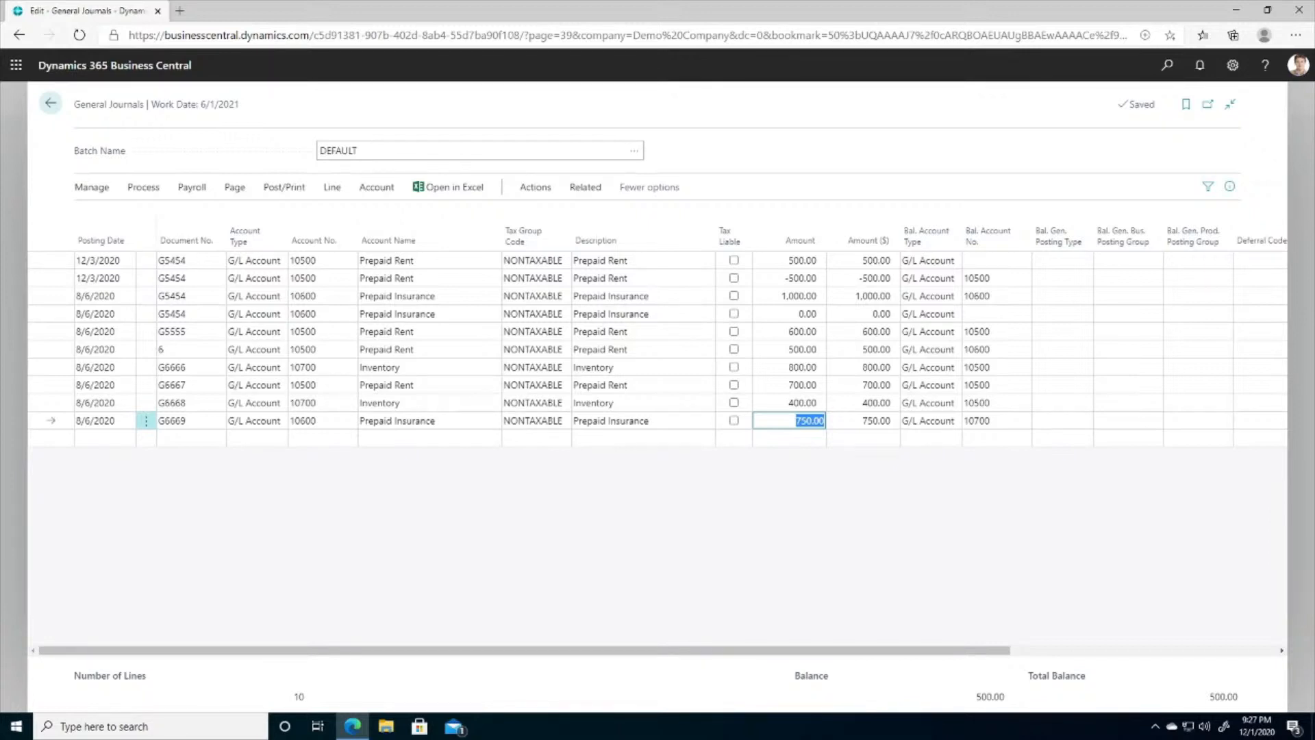
text(750+500+250)
key(Return)
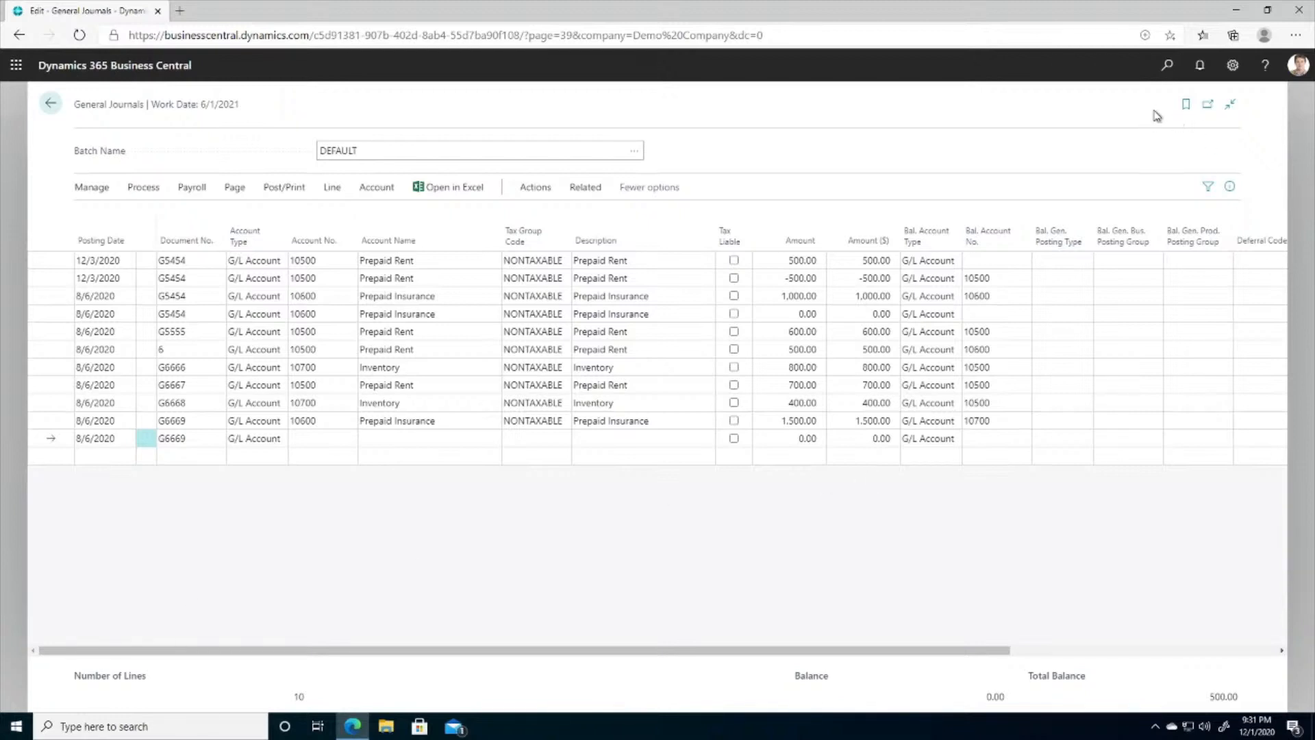
- Open the Business Central keyboard shortcuts documentation and examine the general shortcuts table
click(1265, 67)
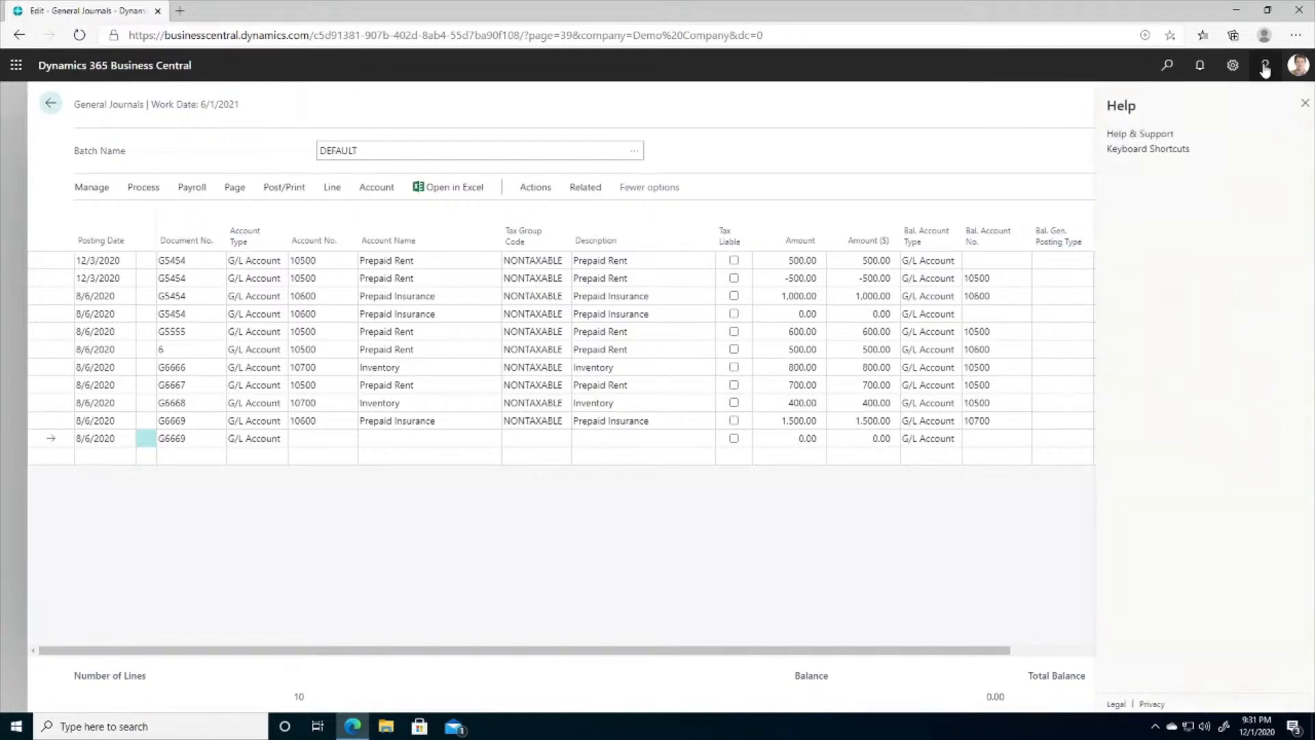
click(1164, 150)
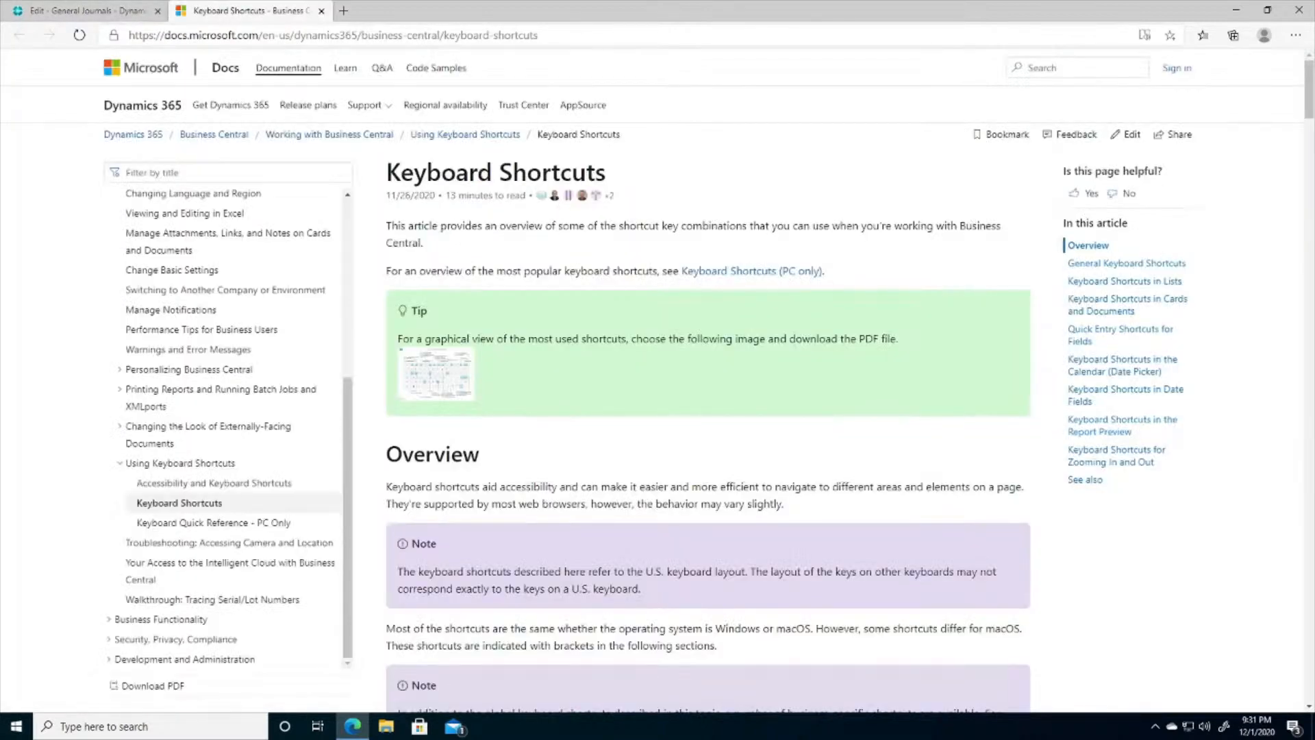
scroll(568, 240, down, 5)
scroll(526, 422, down, 10)
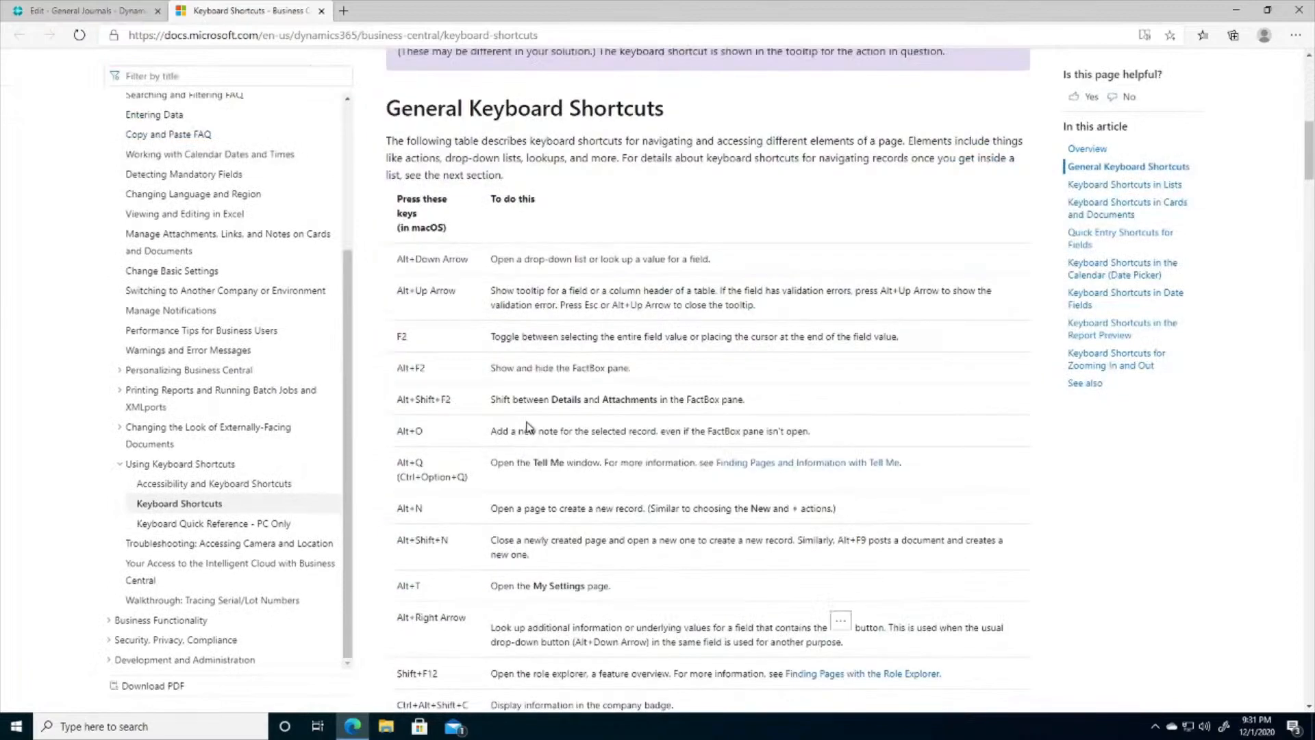
scroll(528, 422, down, 3)
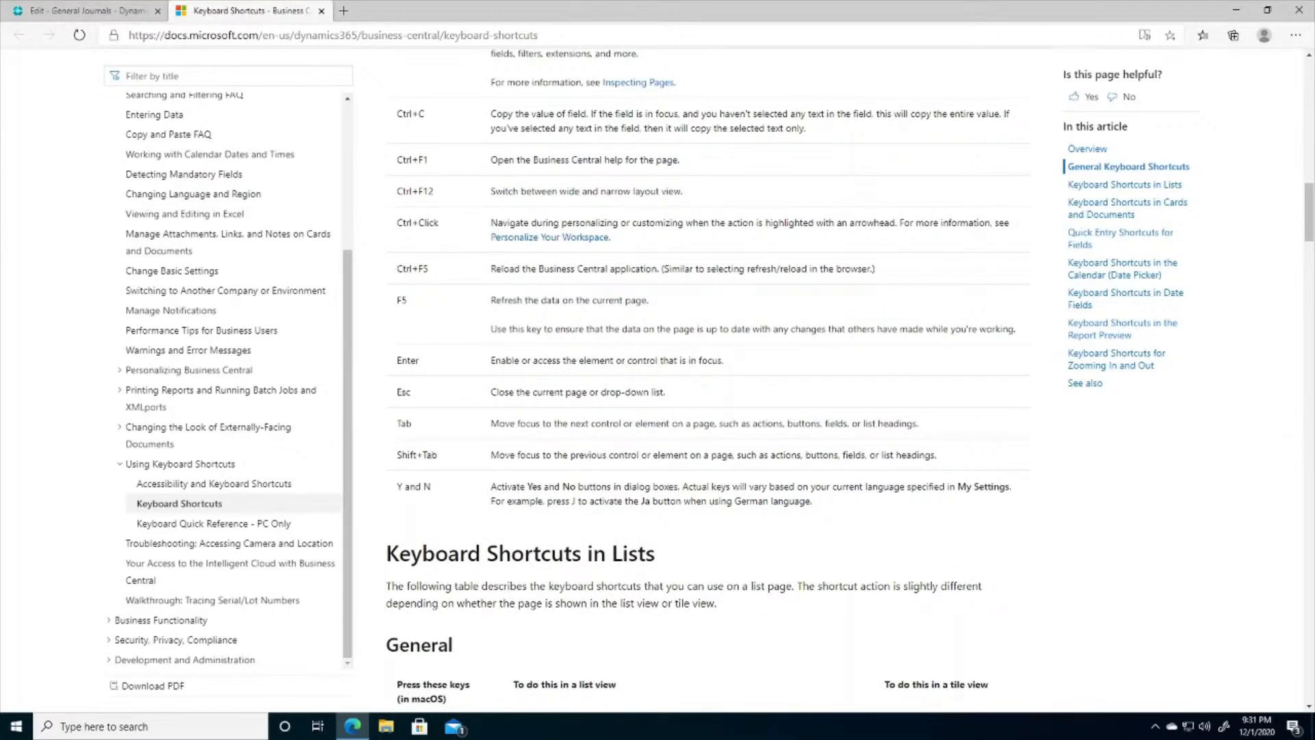
scroll(623, 401, up, 15)
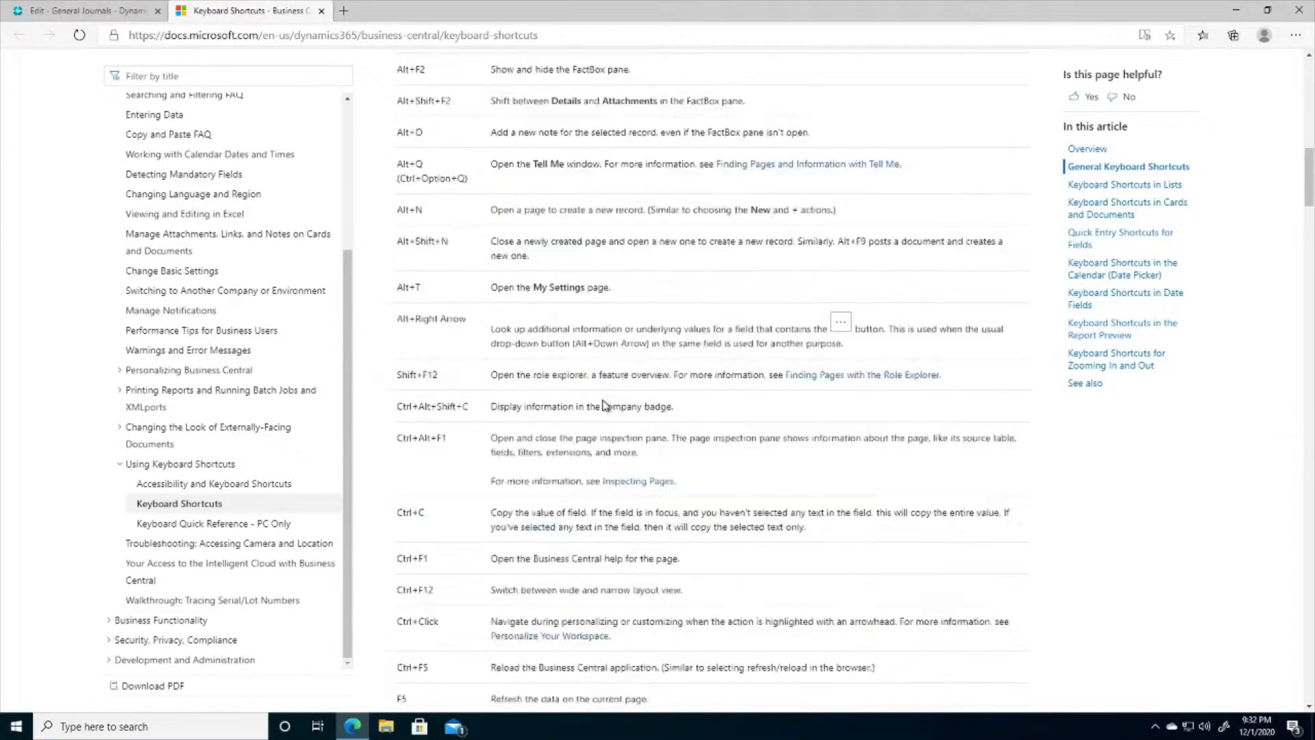
- Open the graphical PDF of the most used Business Central shortcuts from the Keyboard Shortcuts documentation, examine it and close it
scroll(499, 233, up, 5)
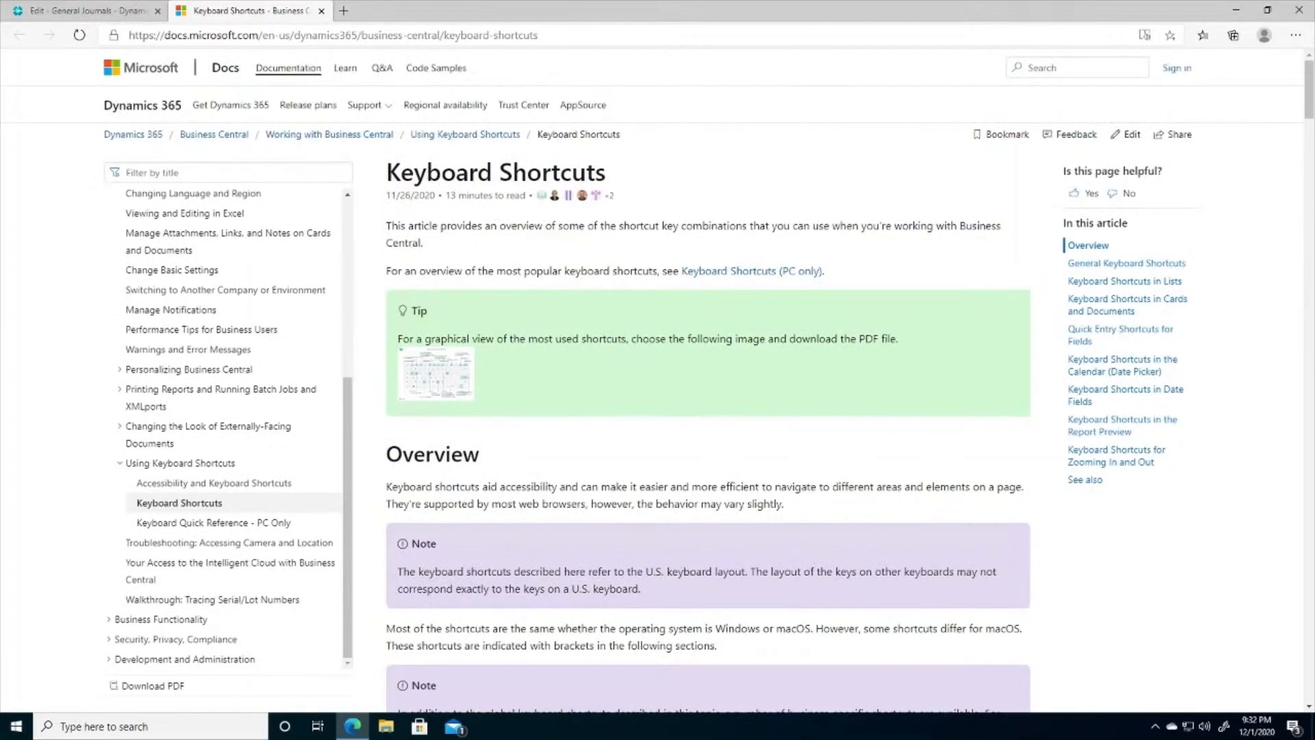
click(75, 10)
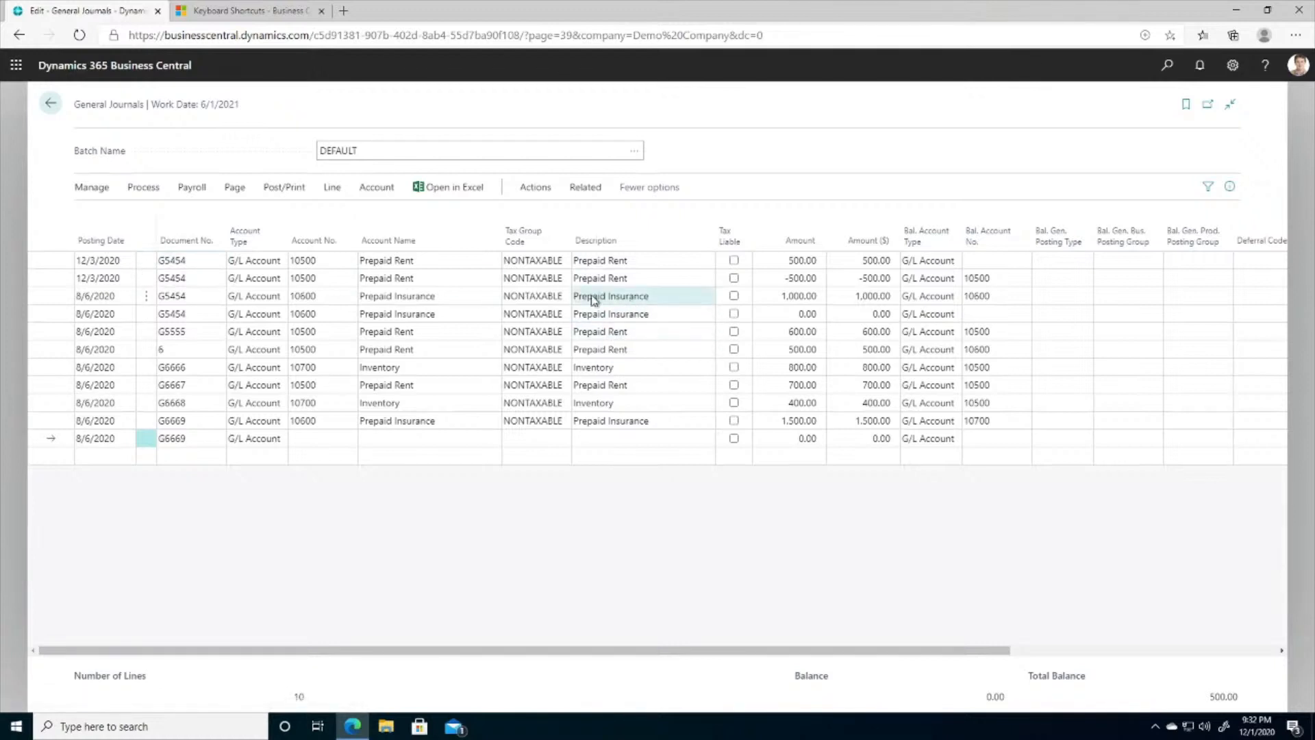
click(1265, 67)
click(1137, 156)
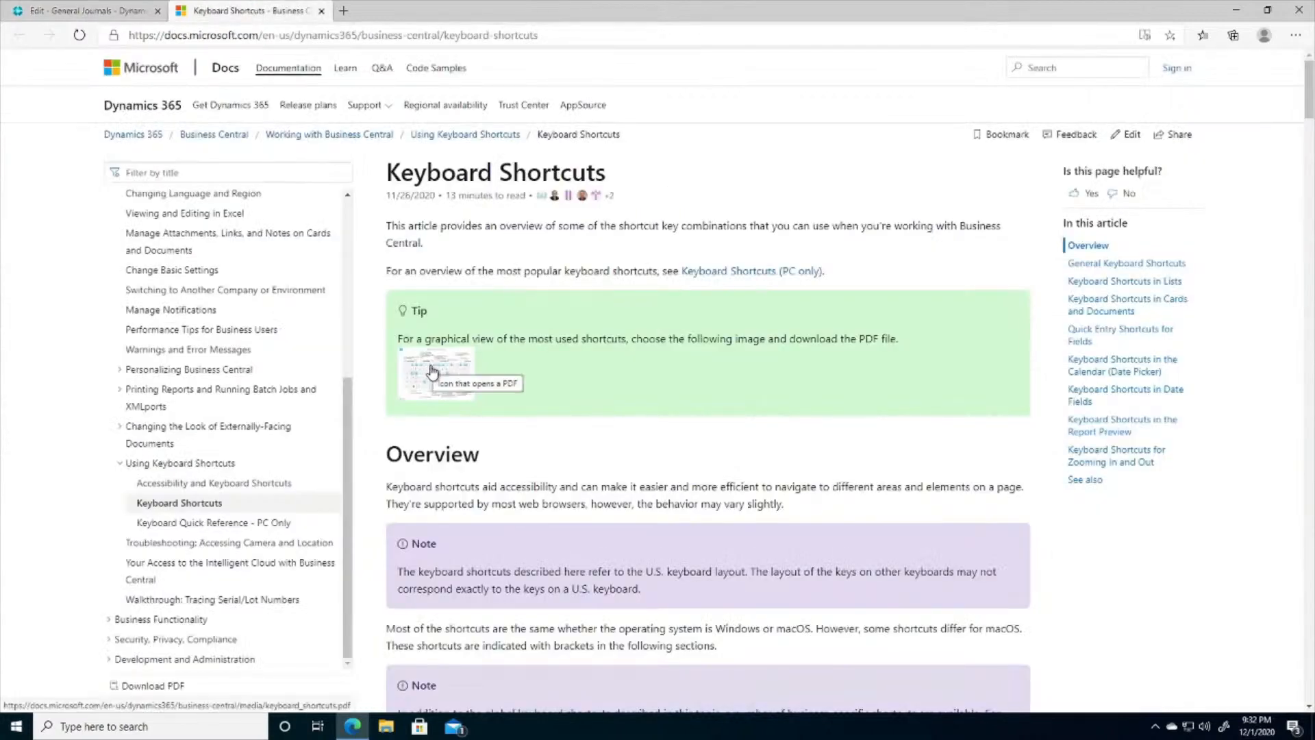
click(430, 366)
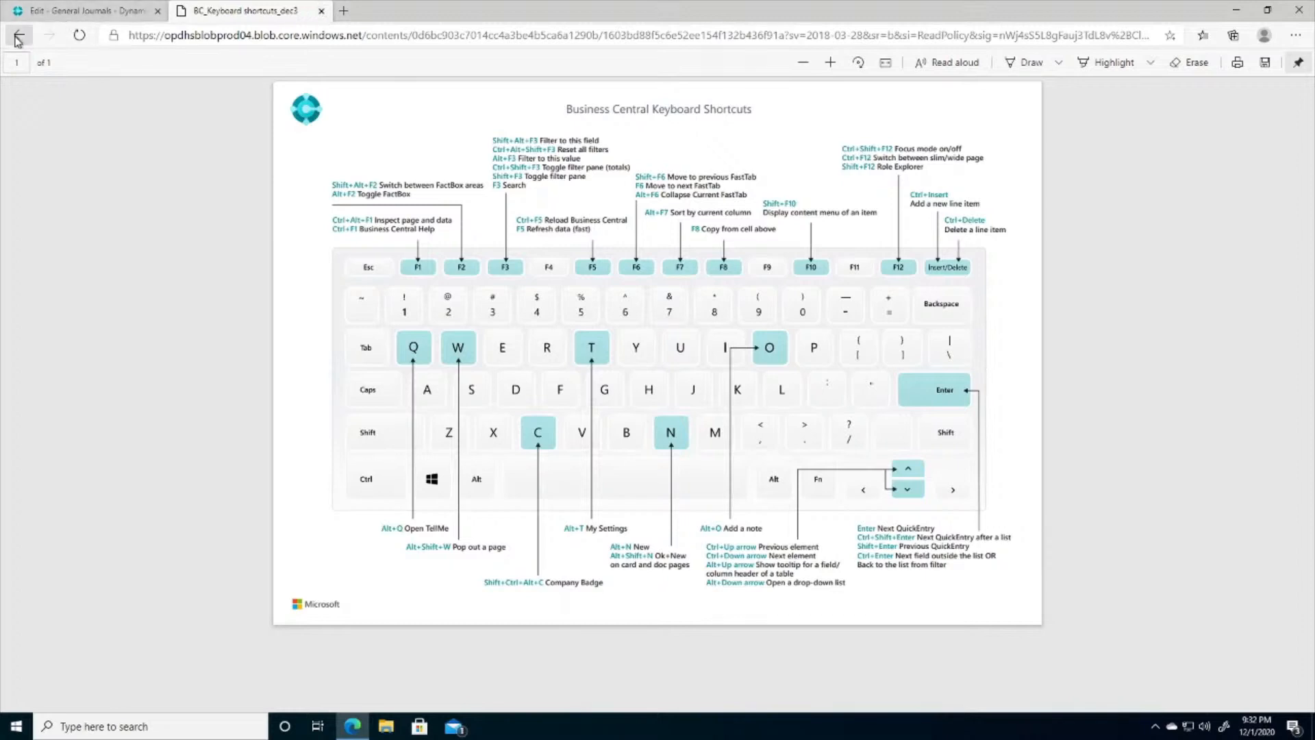
click(322, 10)
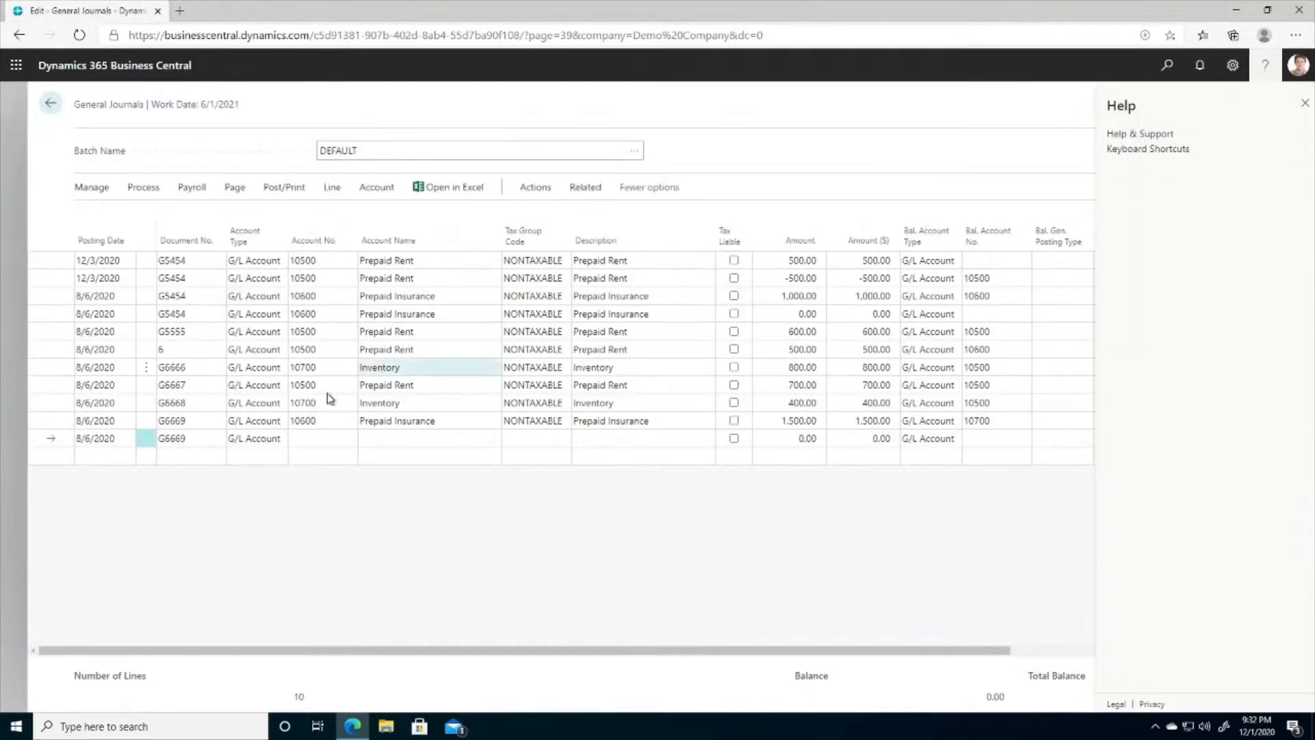
- View the account lookup on journal line G6666, dismiss it and close the Help pane
click(312, 367)
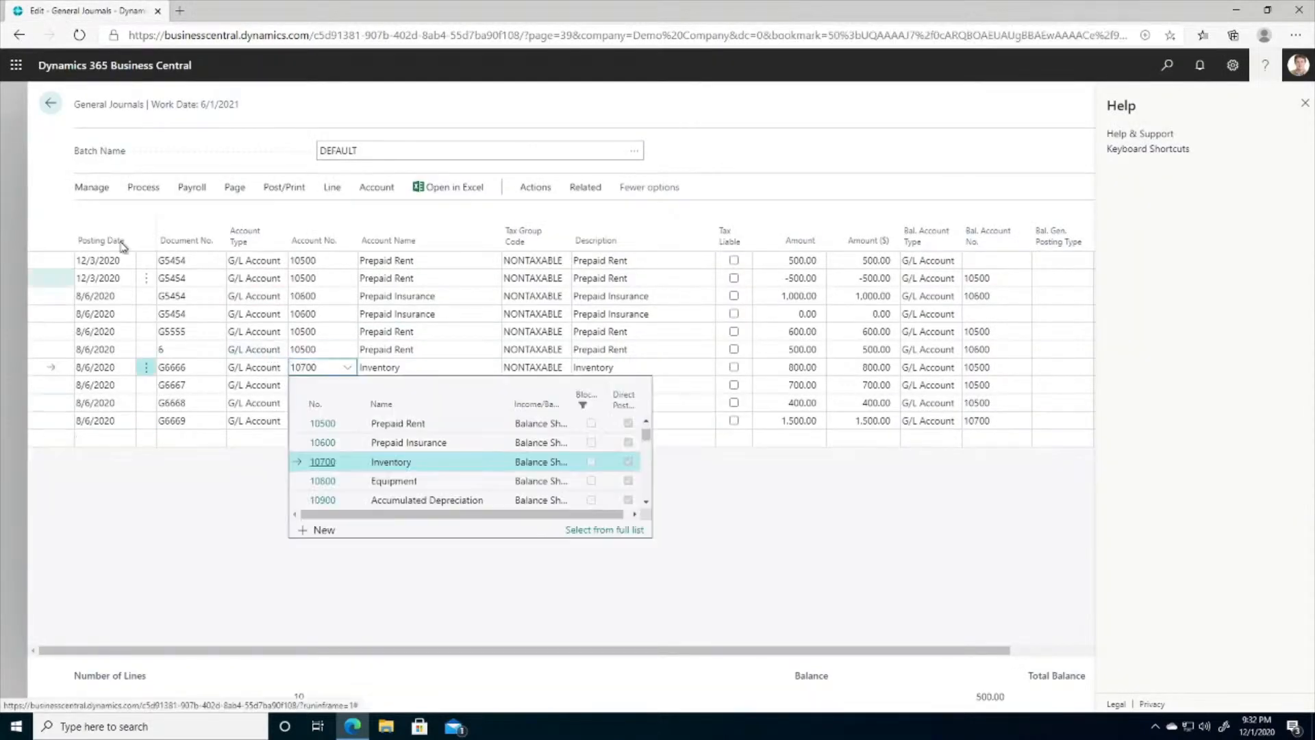
click(321, 340)
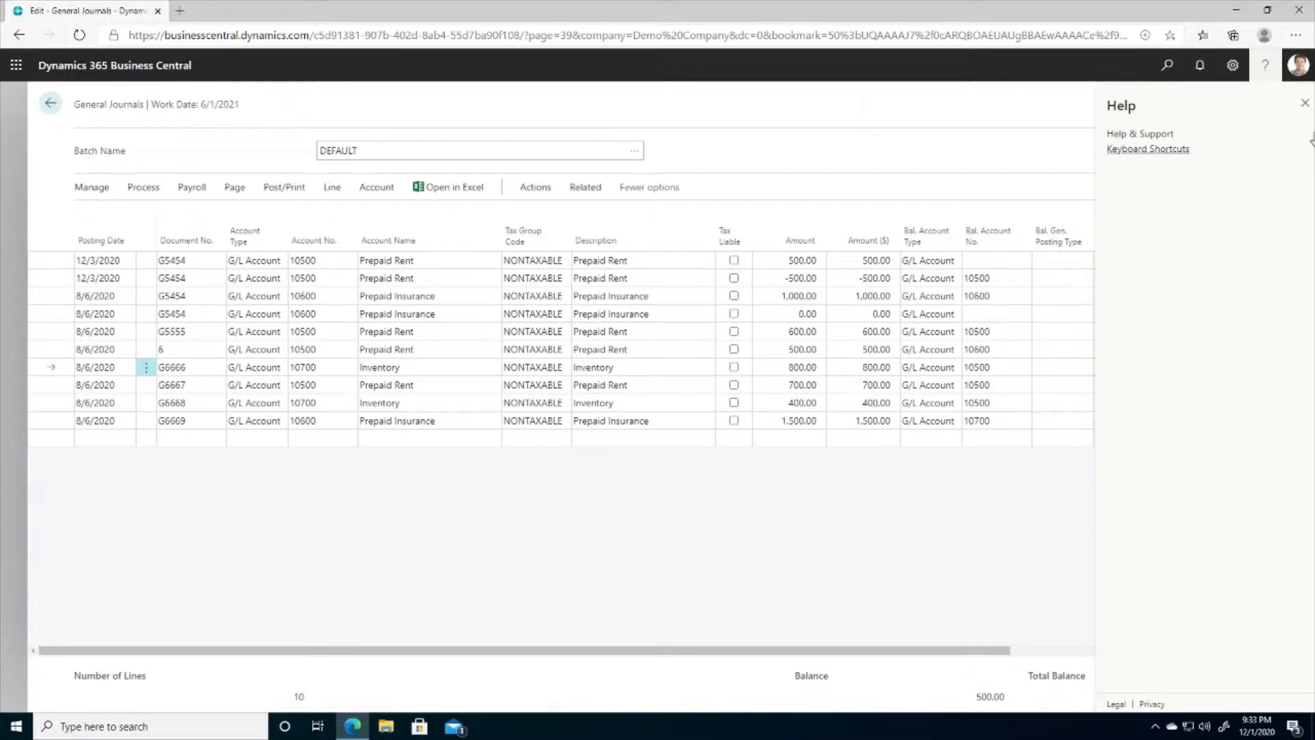
click(1305, 103)
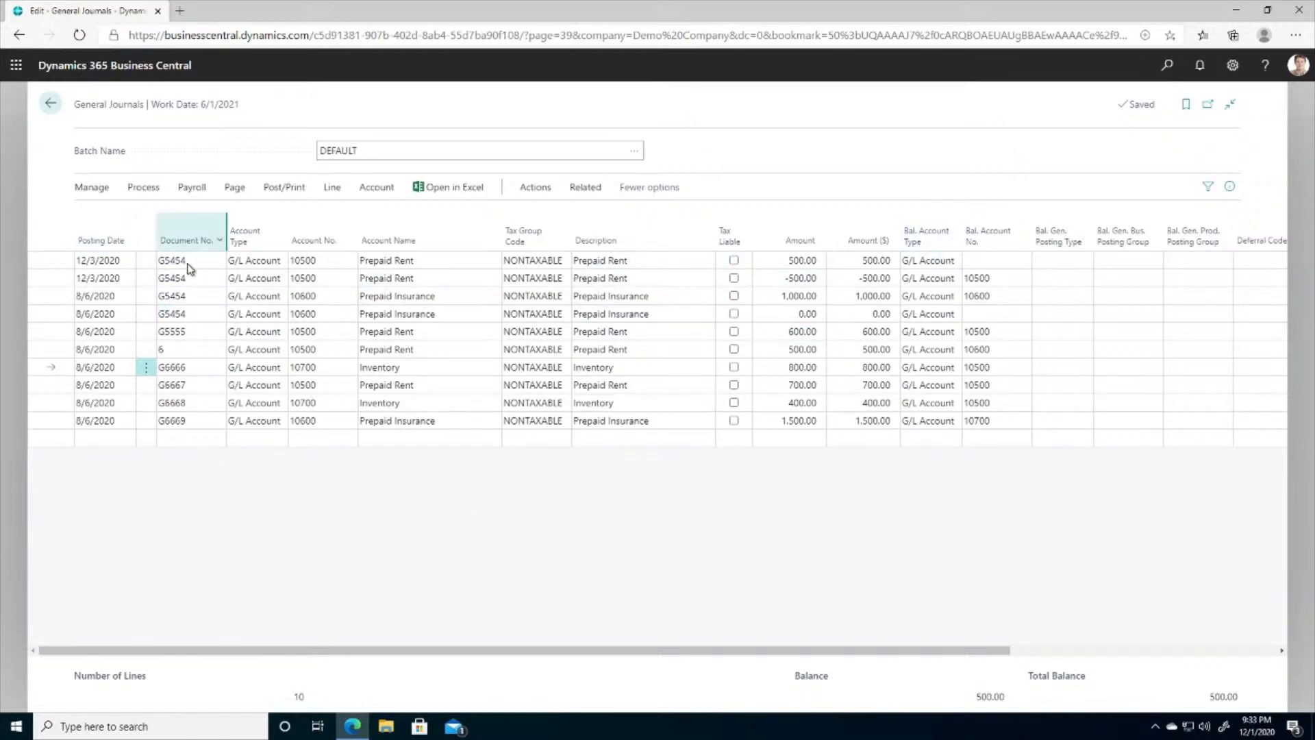
- Turn on multiple selection from the first journal line, select all lines and clear the selection
click(146, 260)
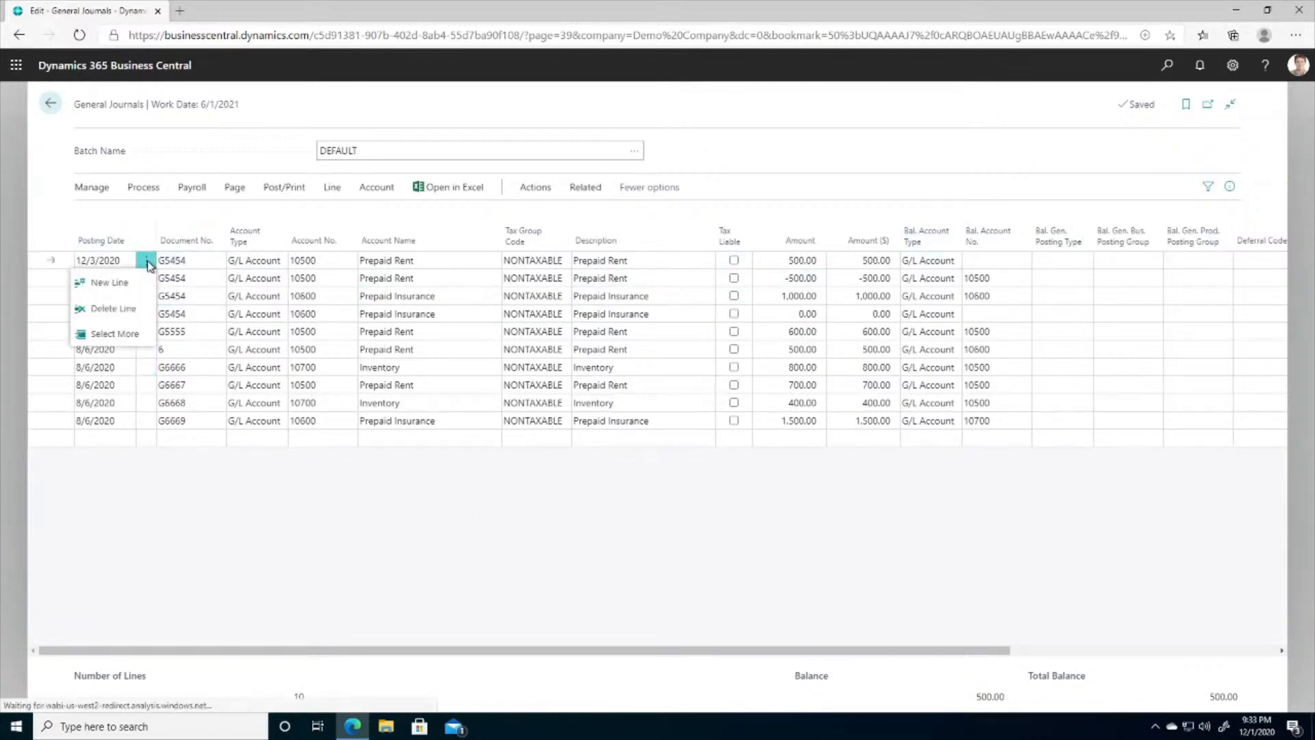
click(121, 334)
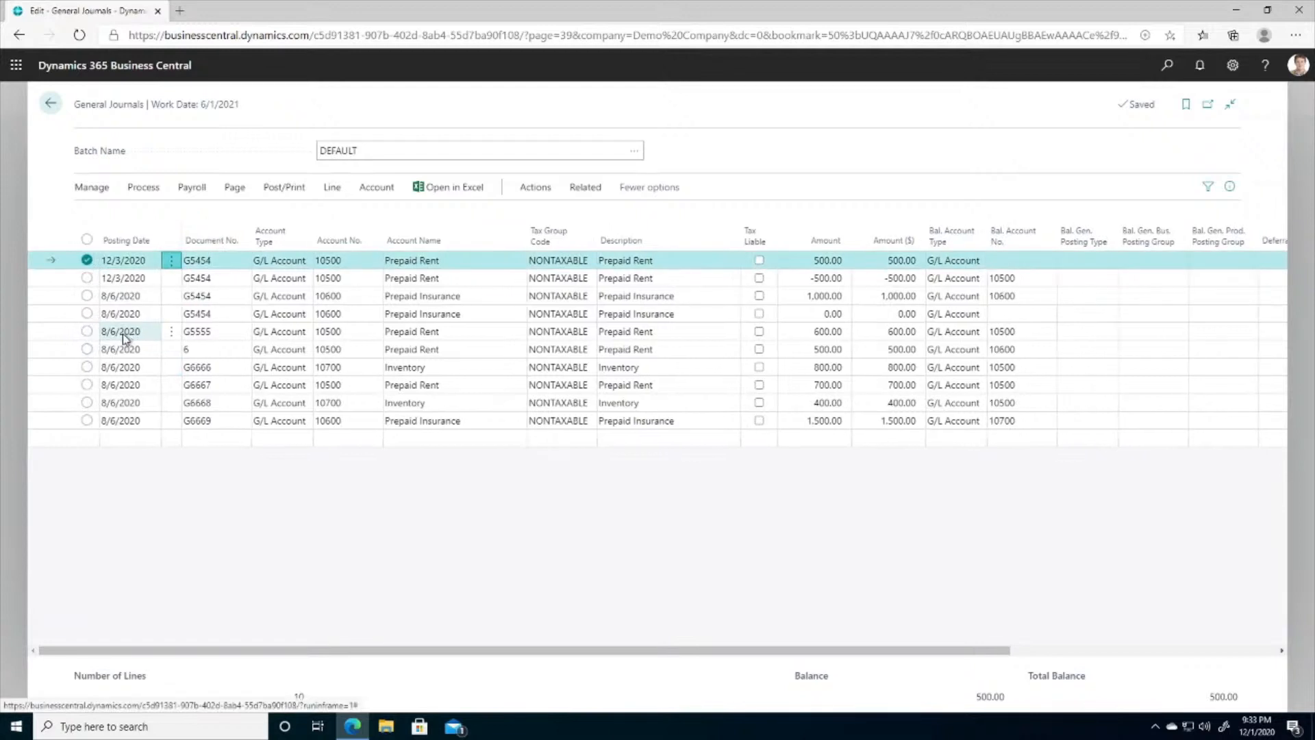
click(87, 239)
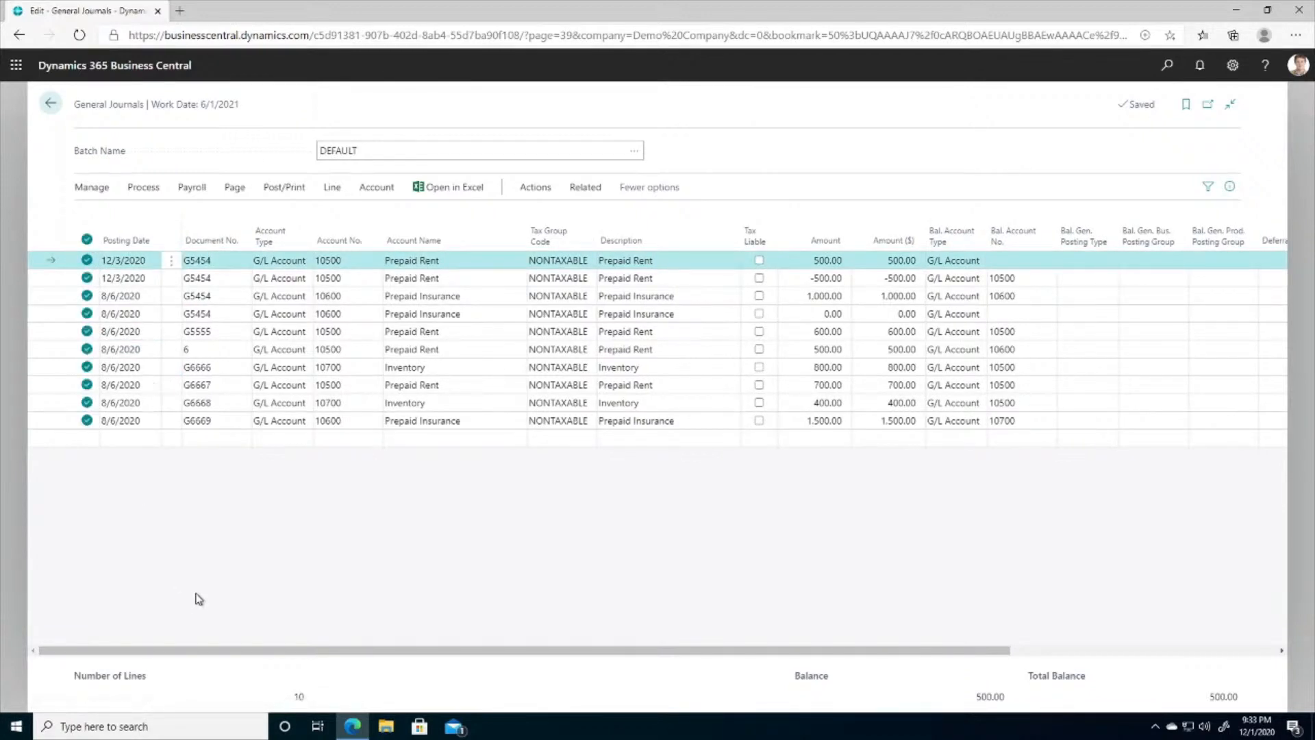
click(87, 241)
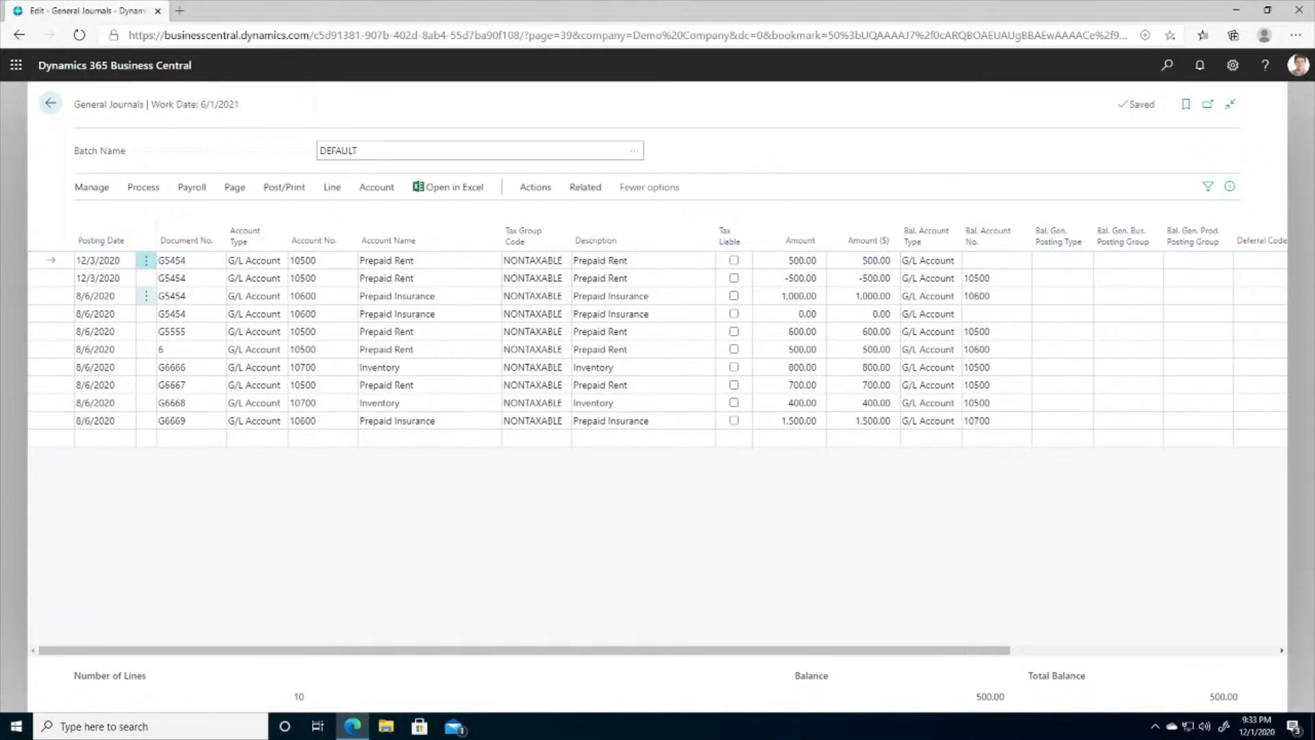
- Select the range of journal lines from the second Prepaid Rent line through G6666, and leave the journal
click(116, 278)
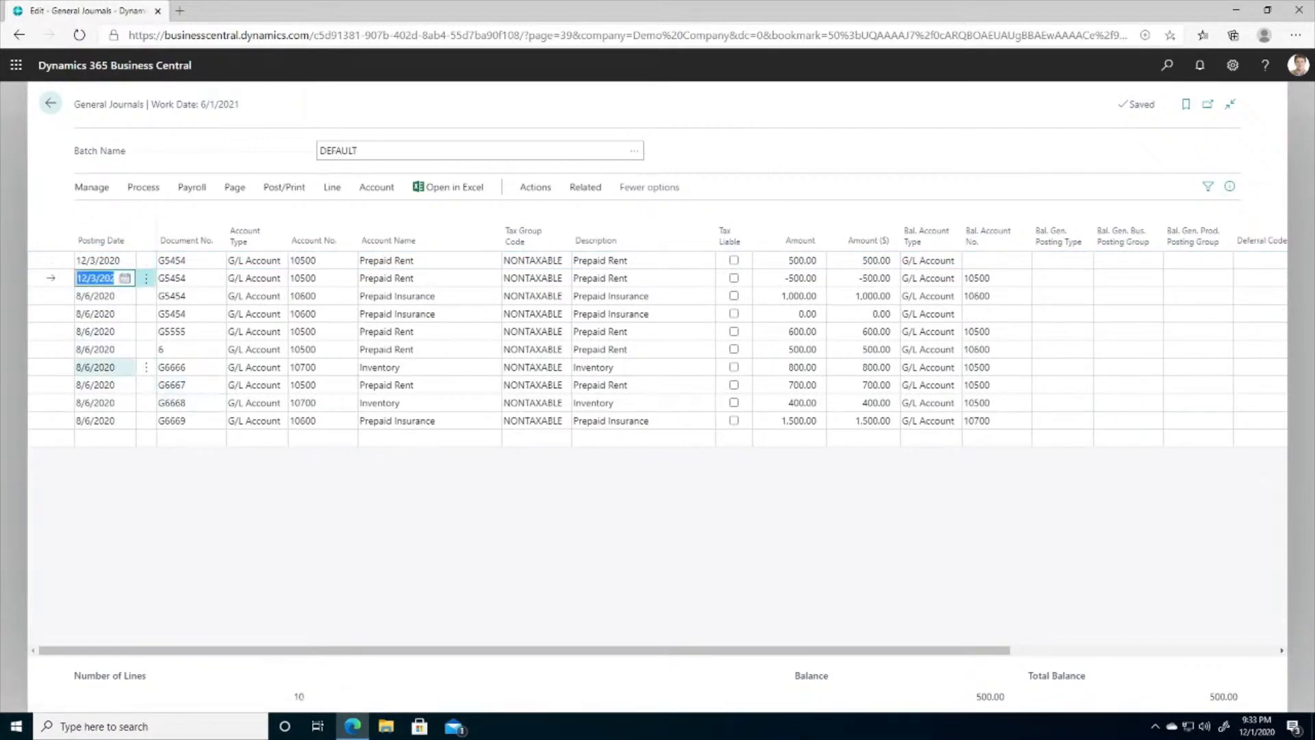
shift+click(104, 367)
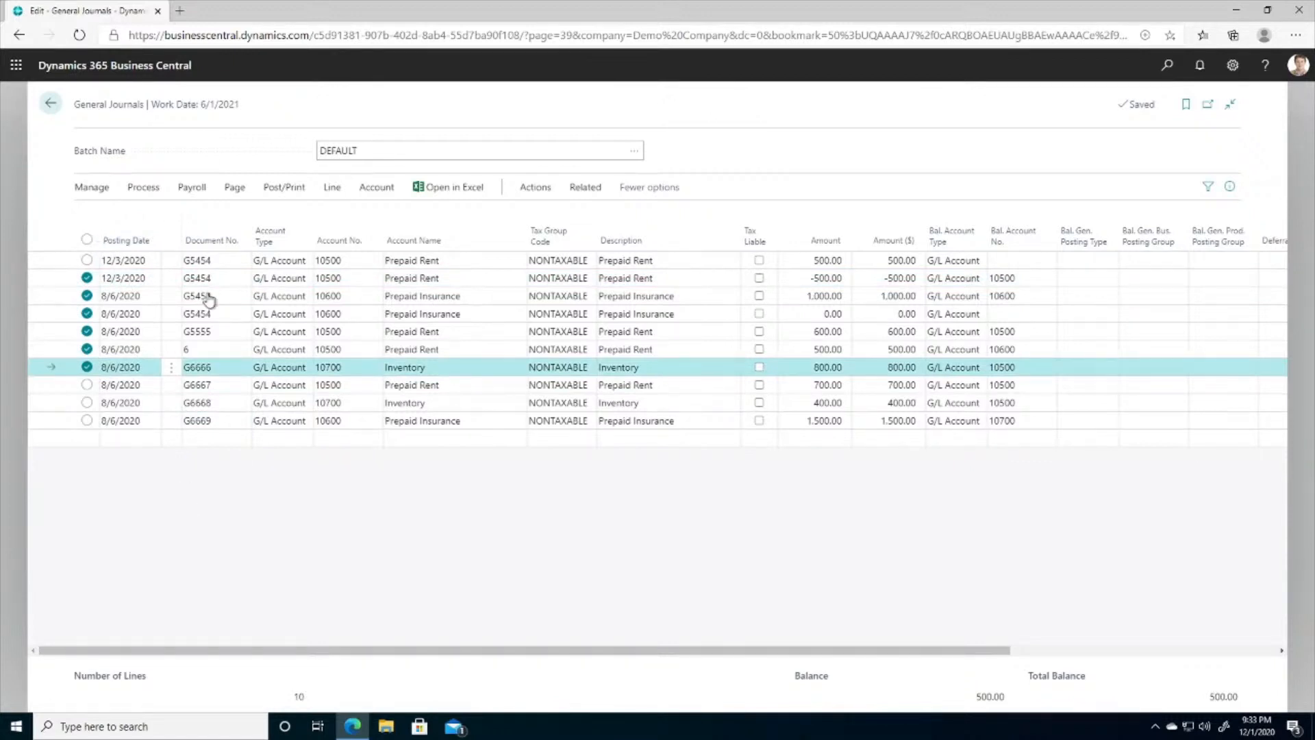
key(Escape)
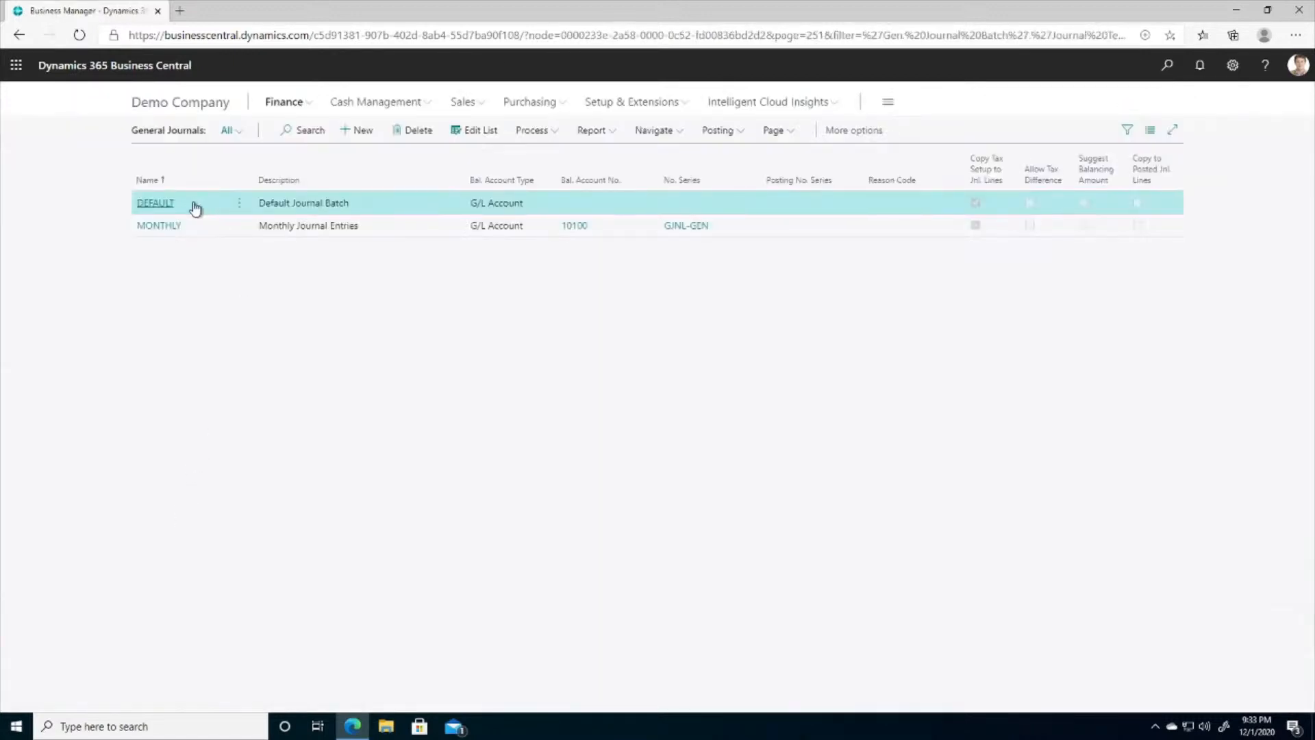
- Reopen the DEFAULT batch, select all of its journal lines at once and bring up the option for deleting them
click(154, 204)
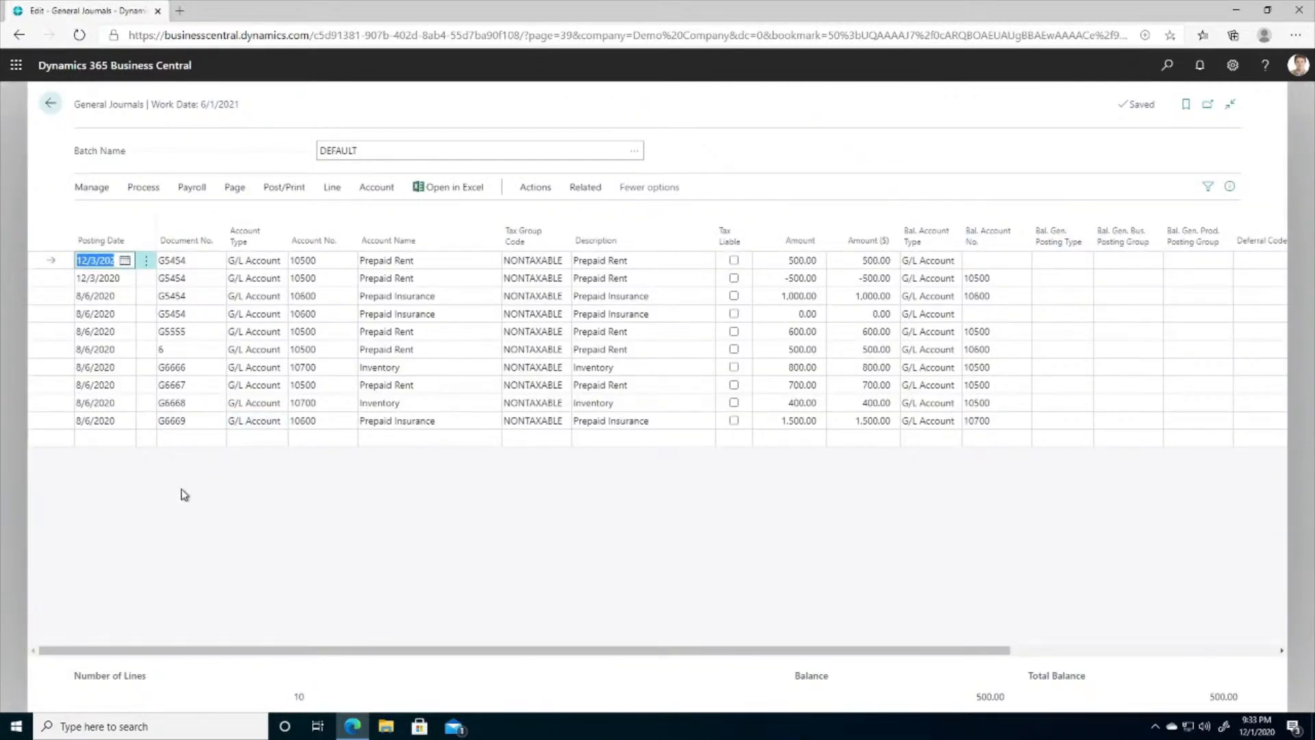
key(ctrl+a)
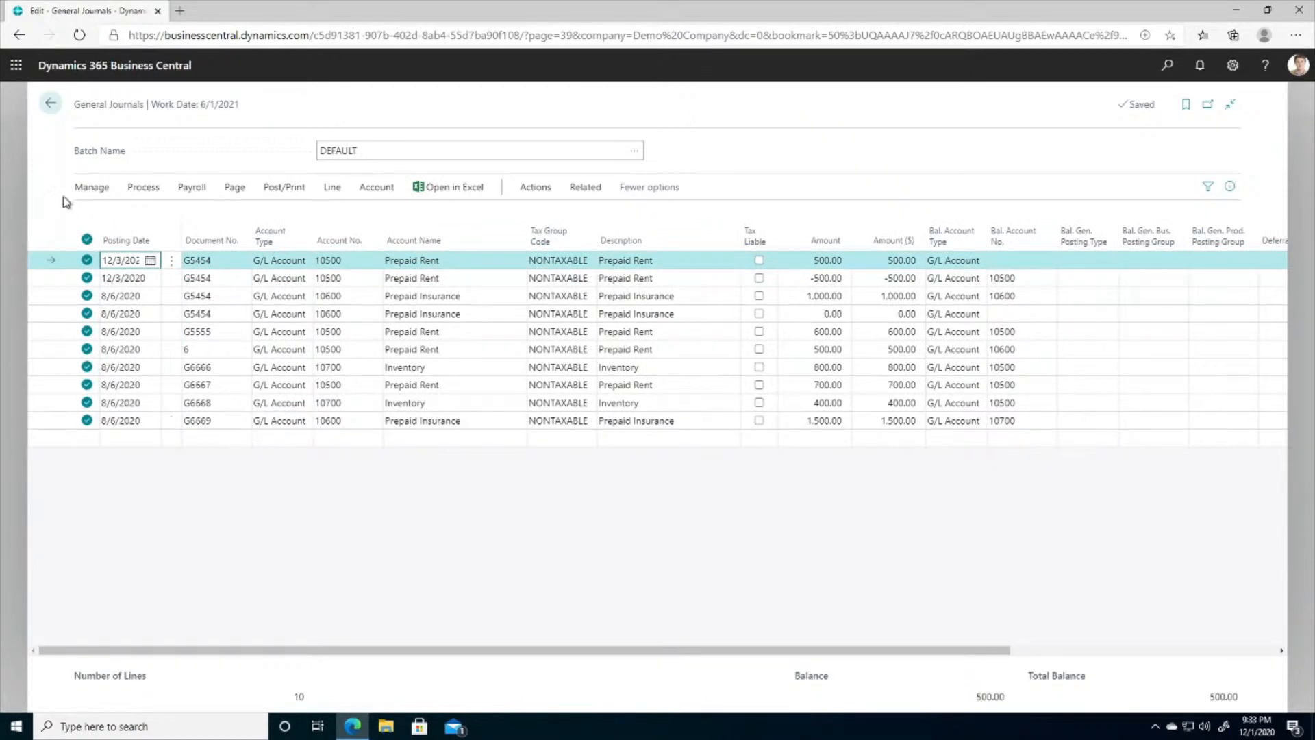
click(91, 187)
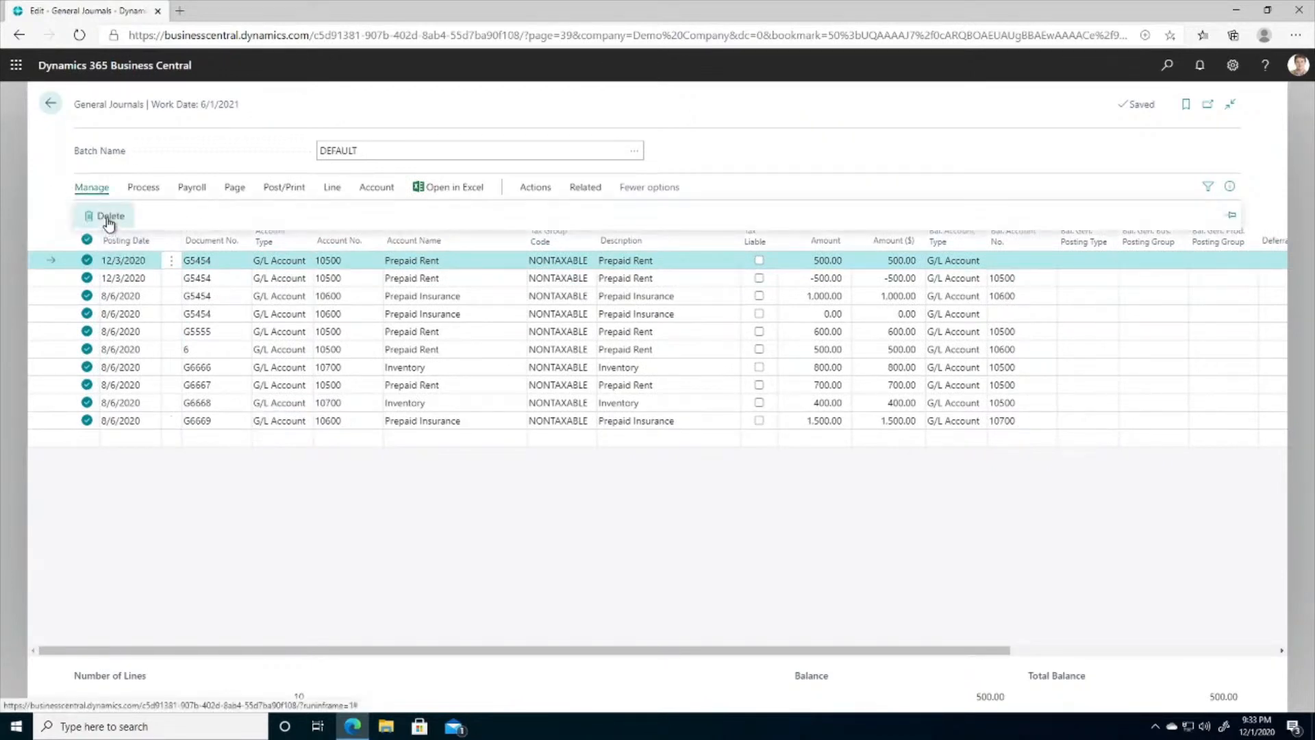
click(246, 517)
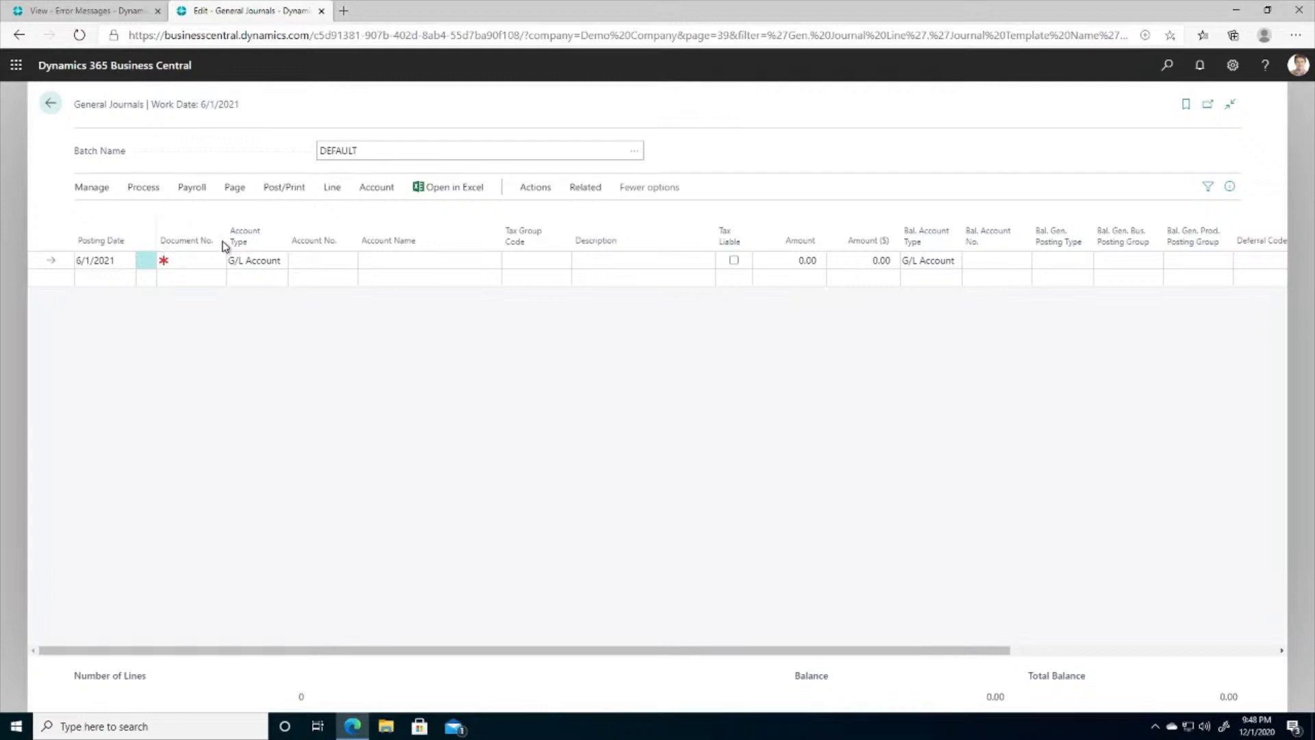
- Insert the lines of the standard general journal RENT into the DEFAULT batch
click(153, 194)
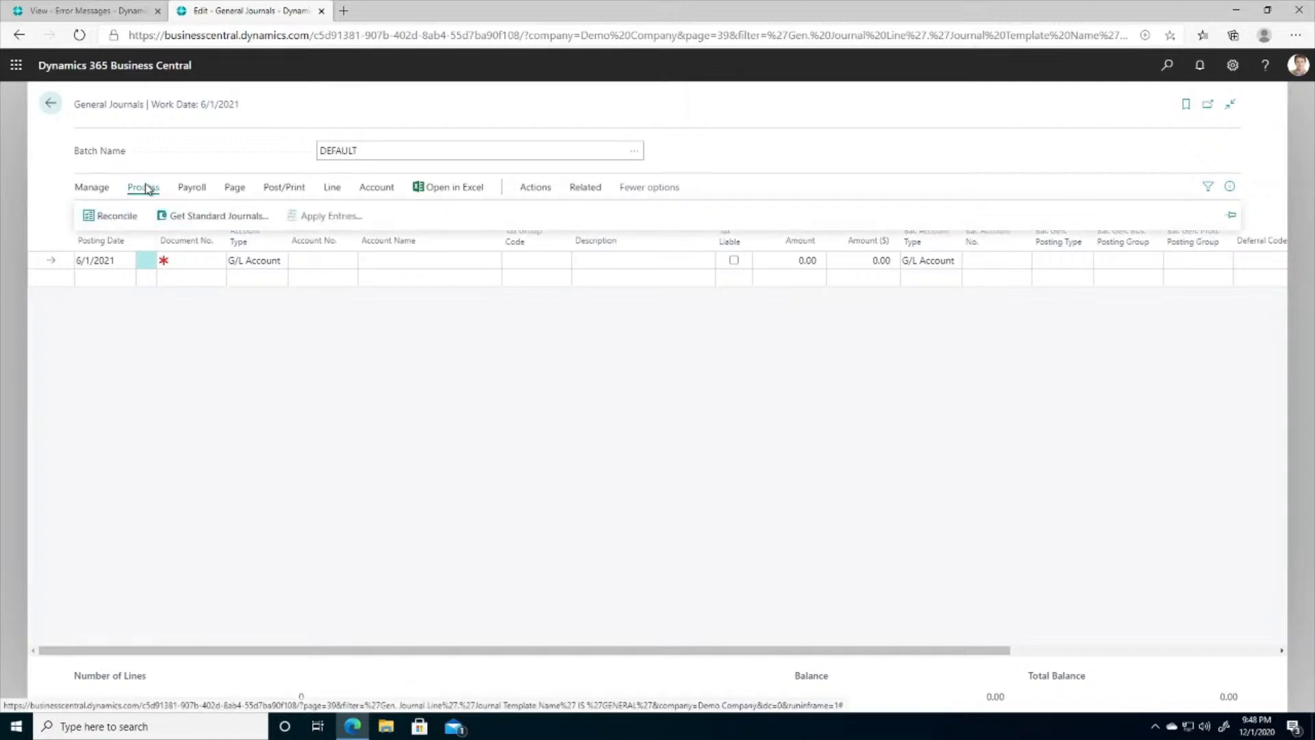
click(200, 218)
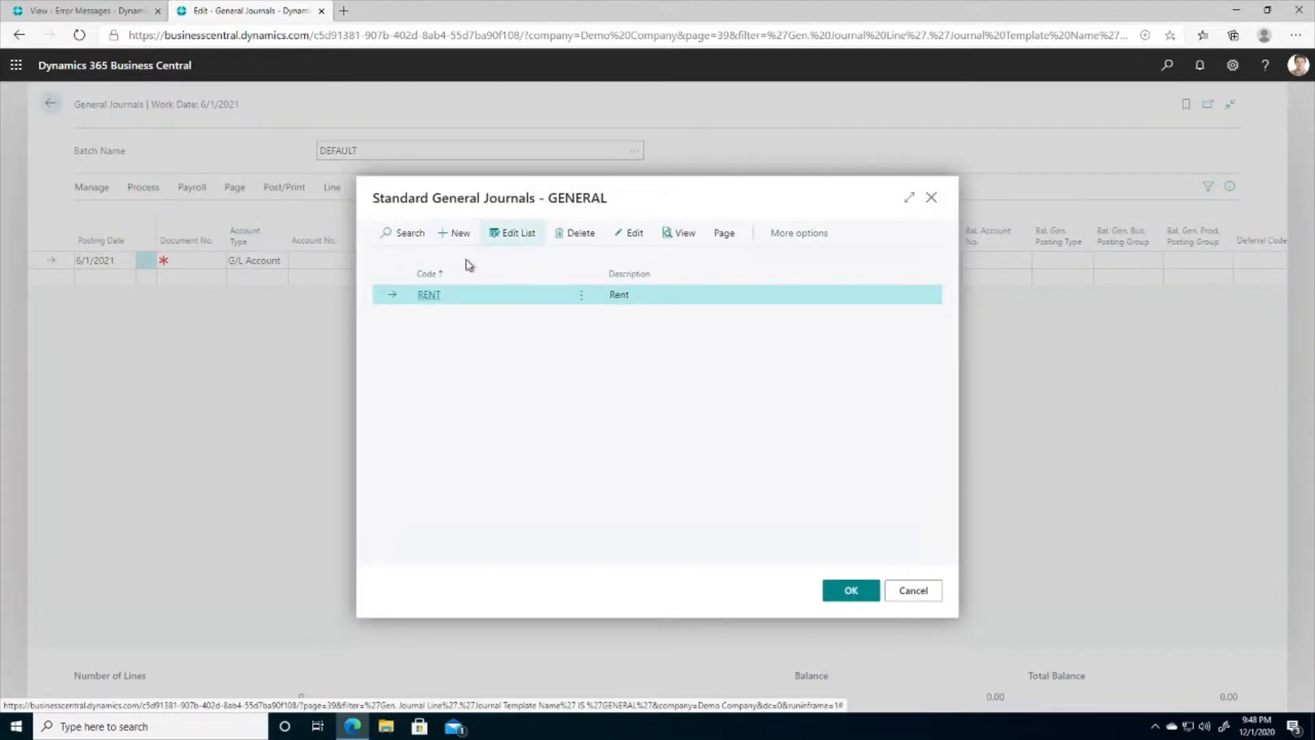
click(428, 299)
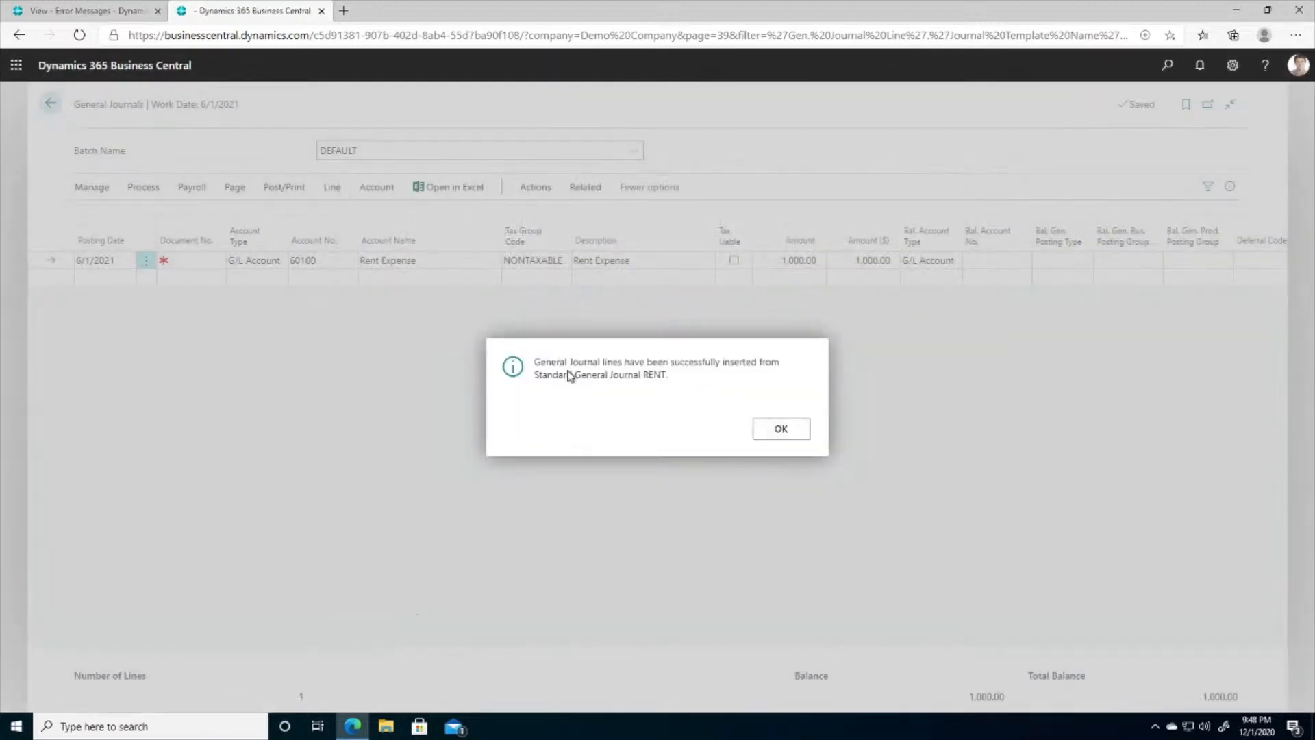
click(774, 431)
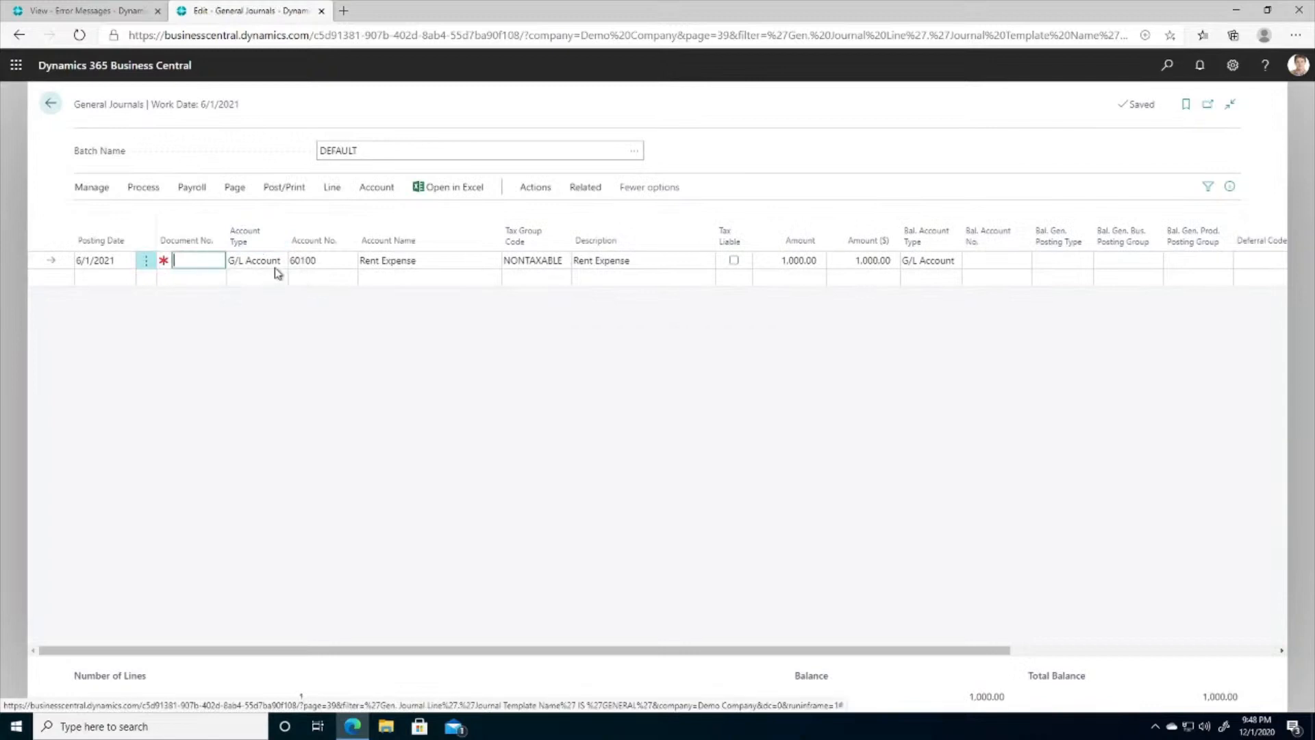
- Set the document number of the Rent Expense line to 12
key(Tab)
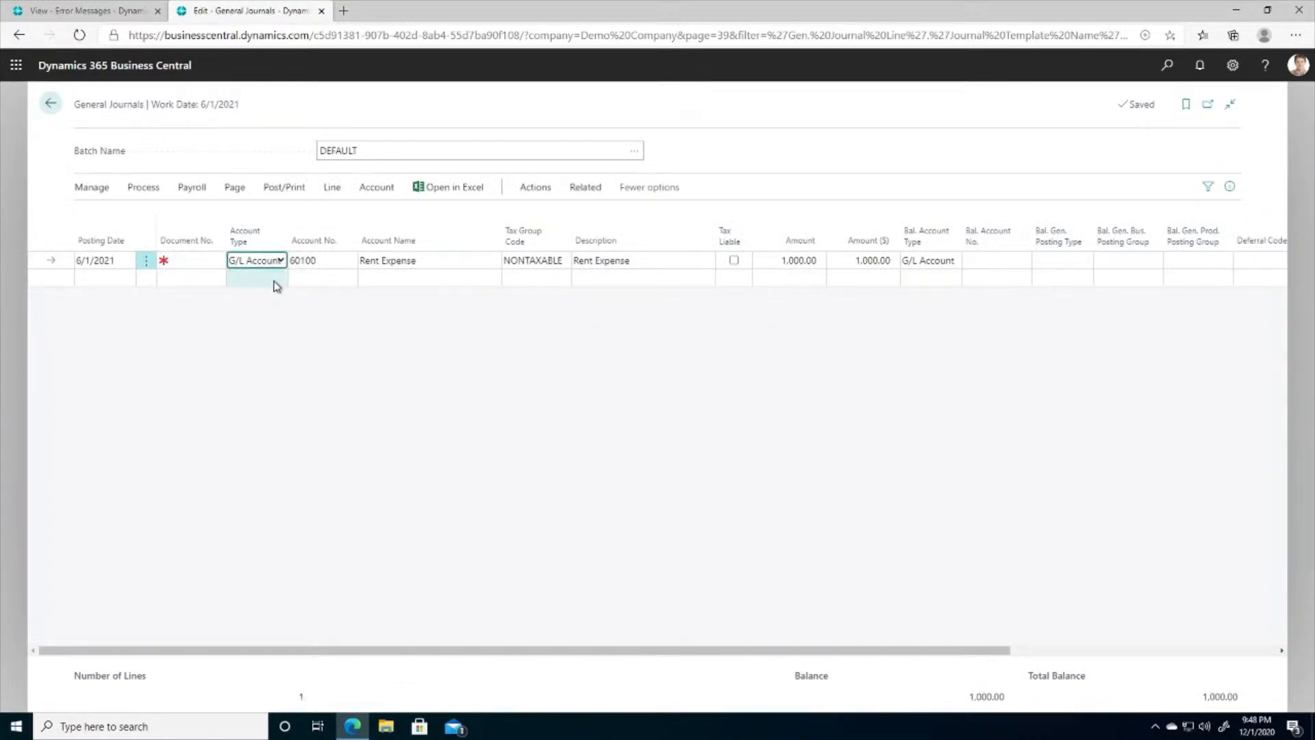
click(199, 261)
text(12)
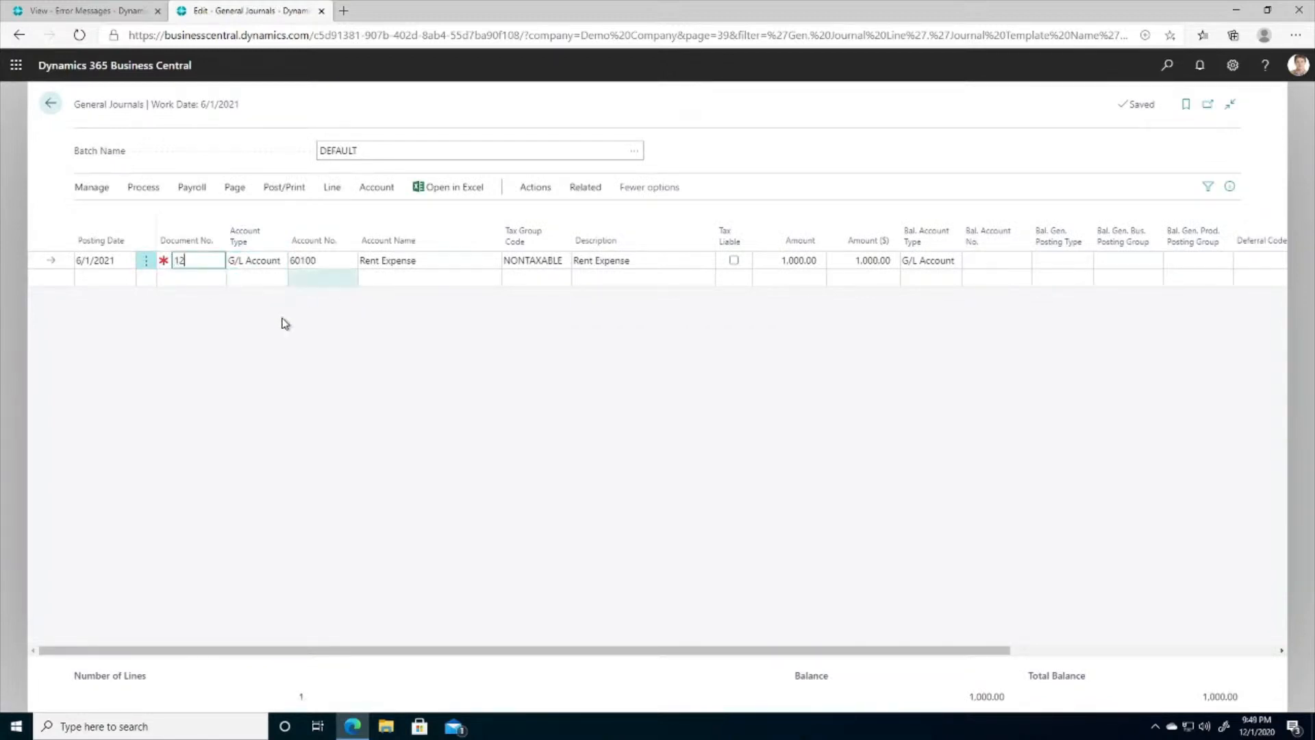
click(266, 324)
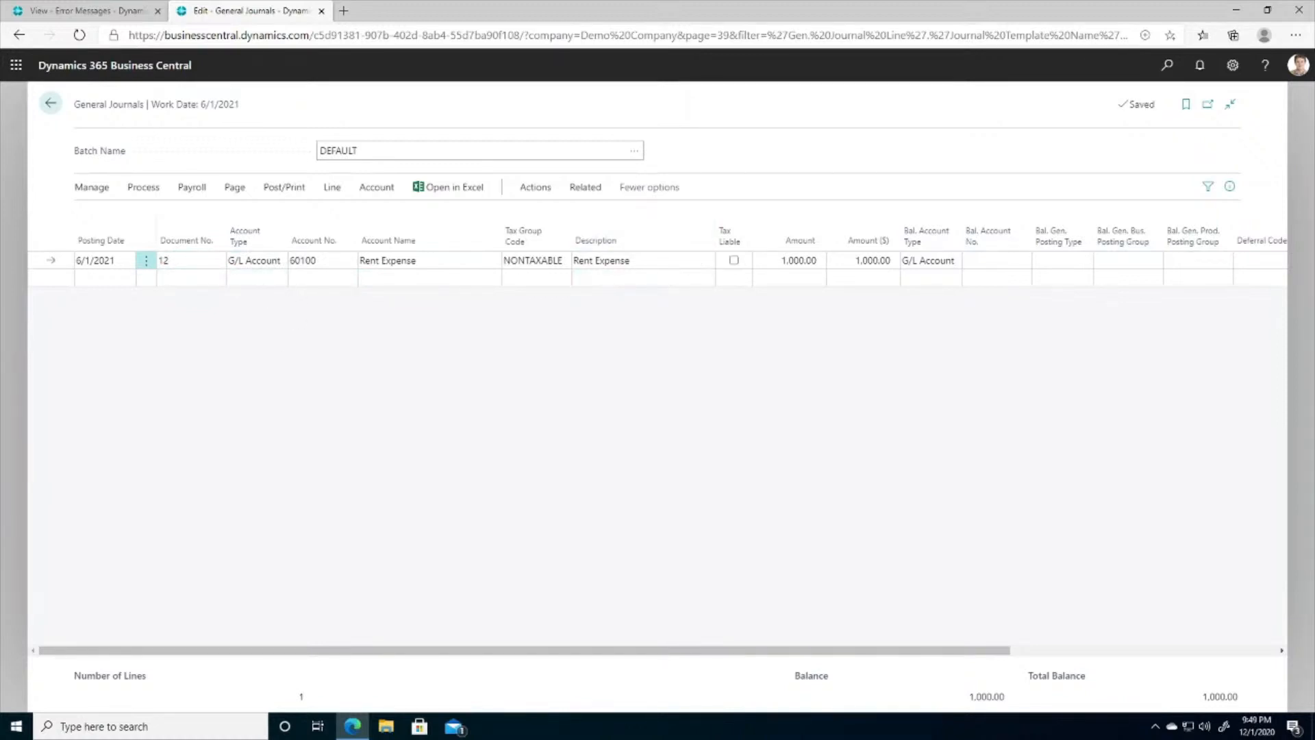
- Set the Rent Expense line's balancing account type to Vendor and choose Fabrikam, Inc. as the balancing account
click(920, 267)
click(928, 328)
click(1022, 260)
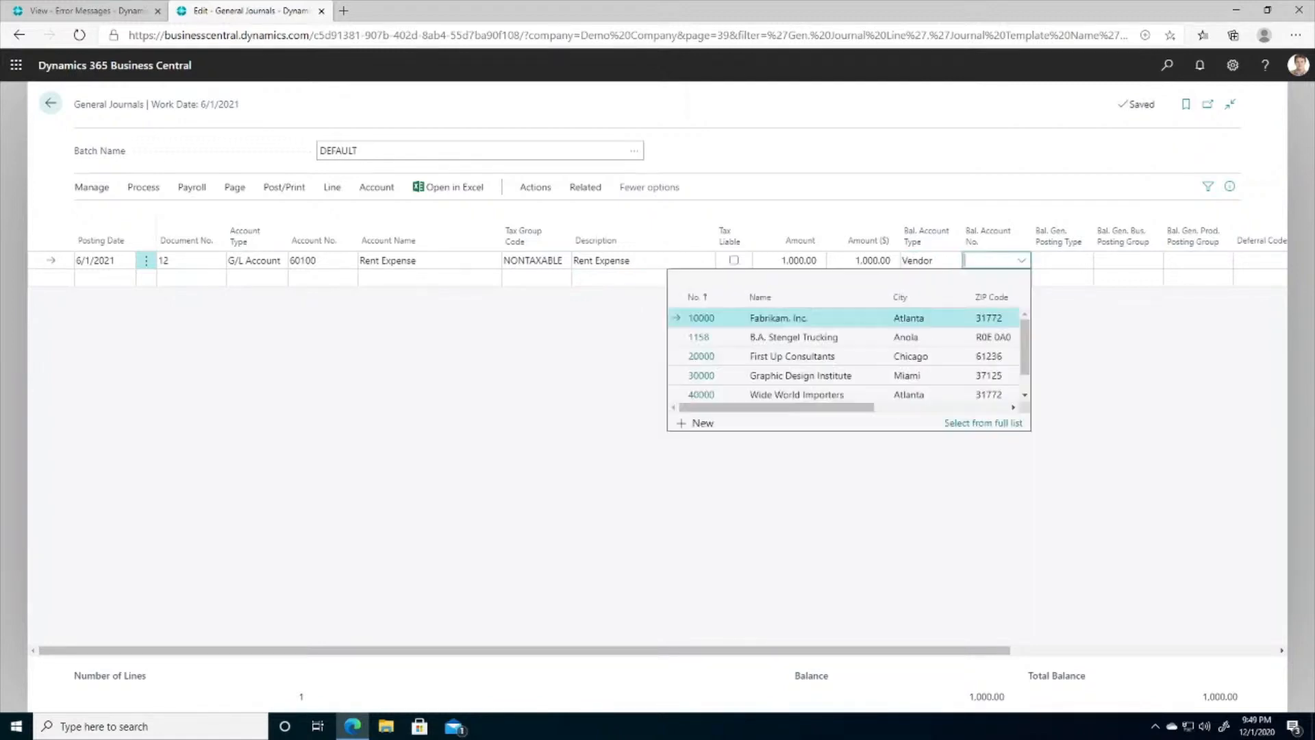
click(694, 315)
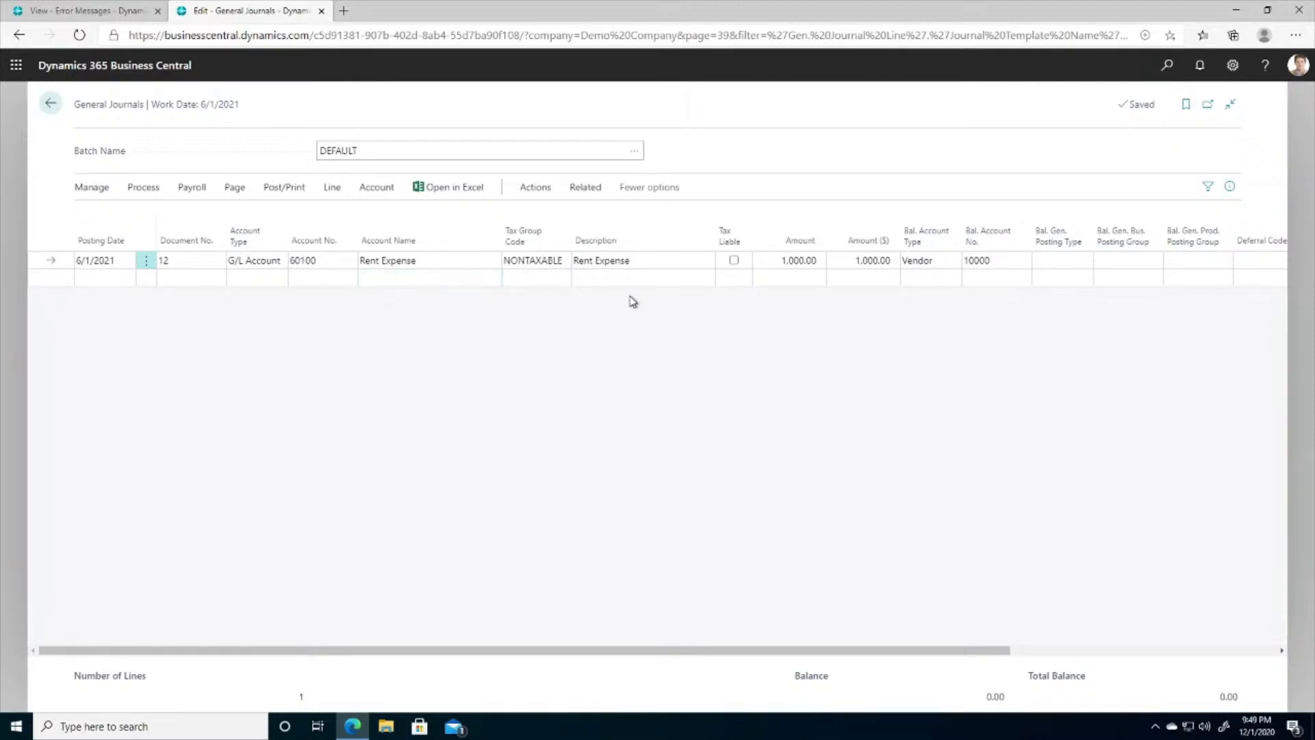
- Preview the posting of the Rent Expense journal and examine its G/L entries
click(281, 189)
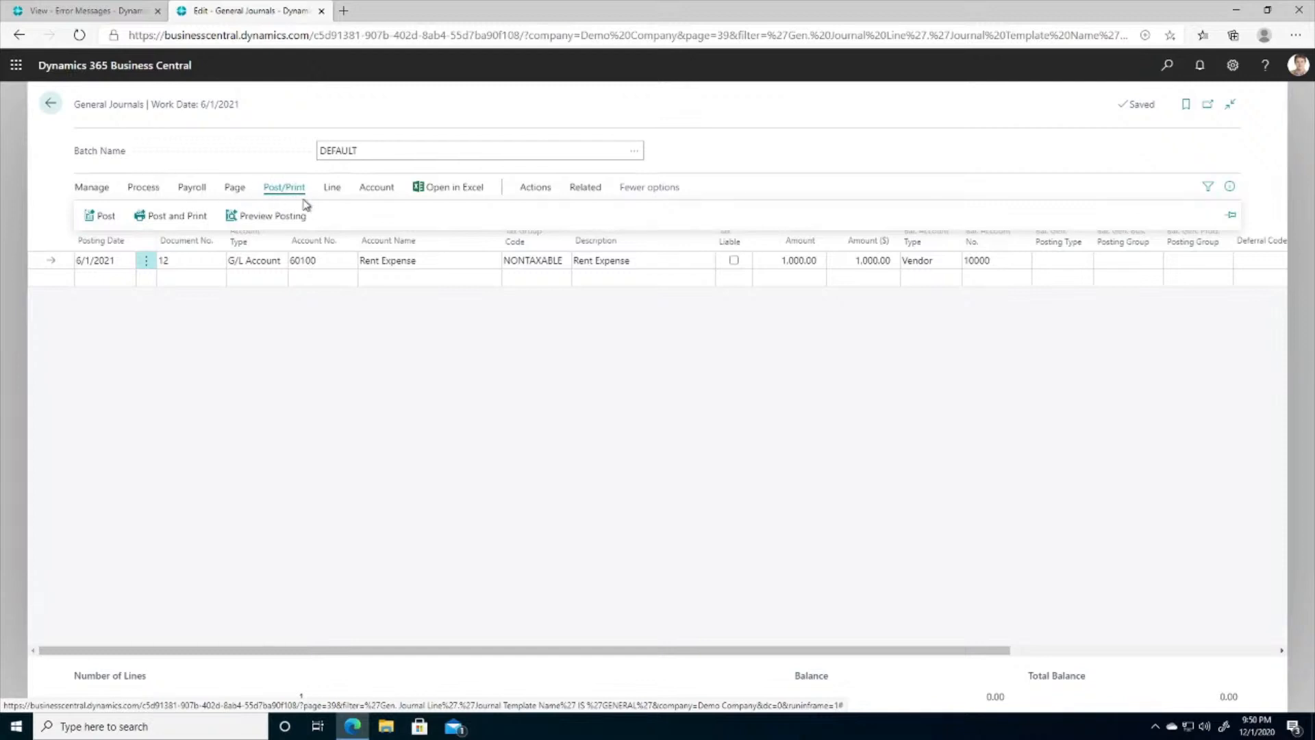
click(271, 216)
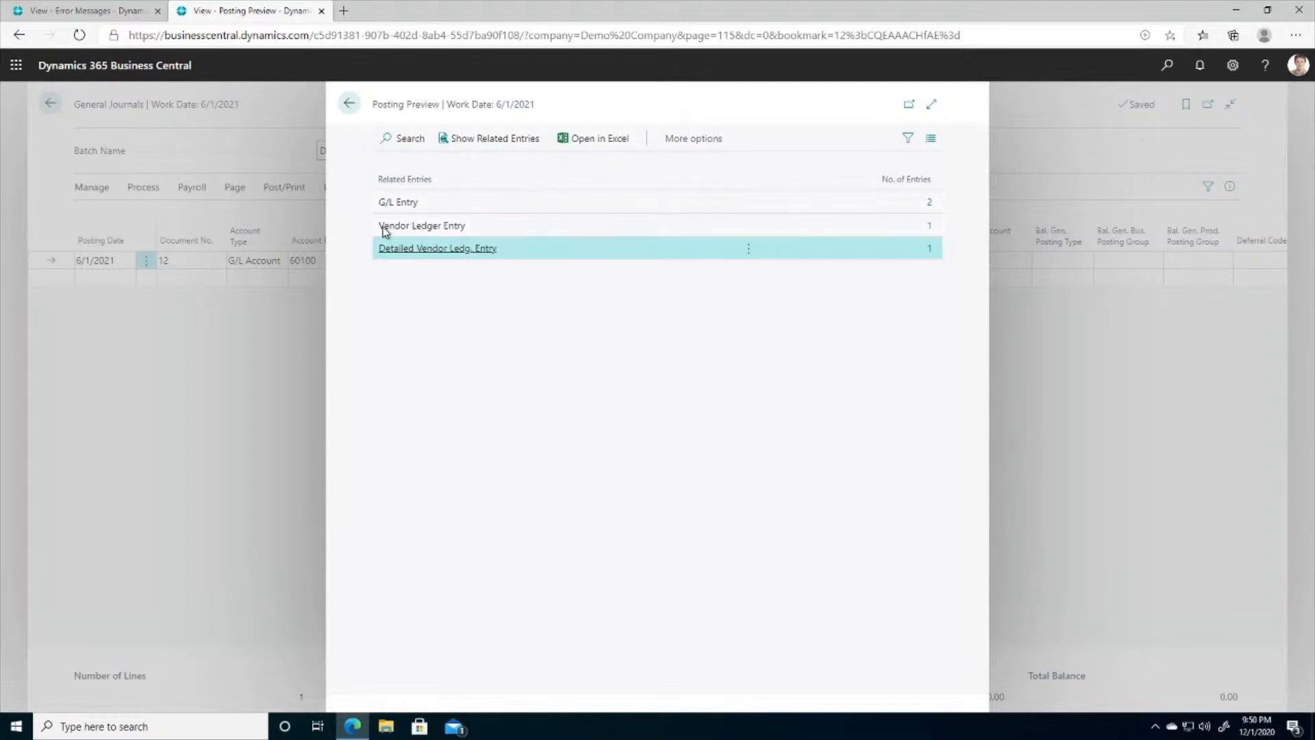
click(930, 202)
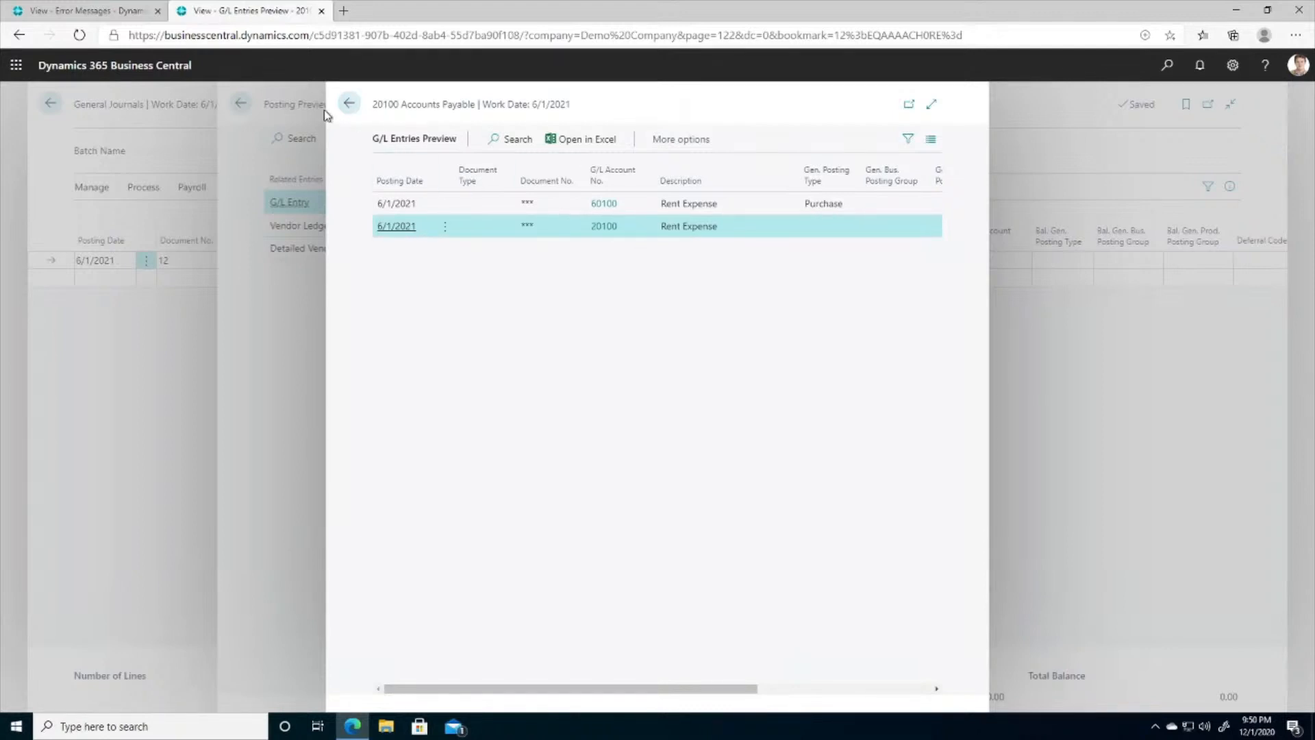
click(348, 106)
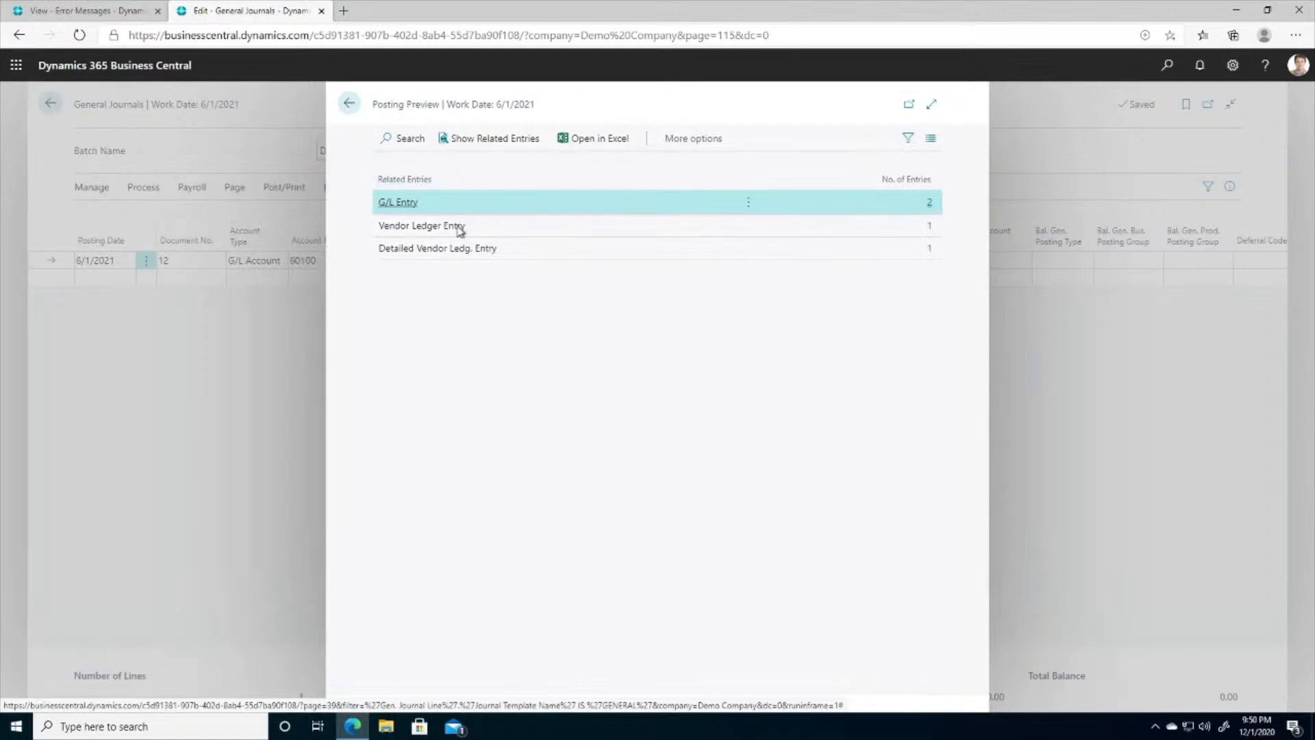
- Examine the vendor ledger entry in the posting preview and return to the journal
click(929, 226)
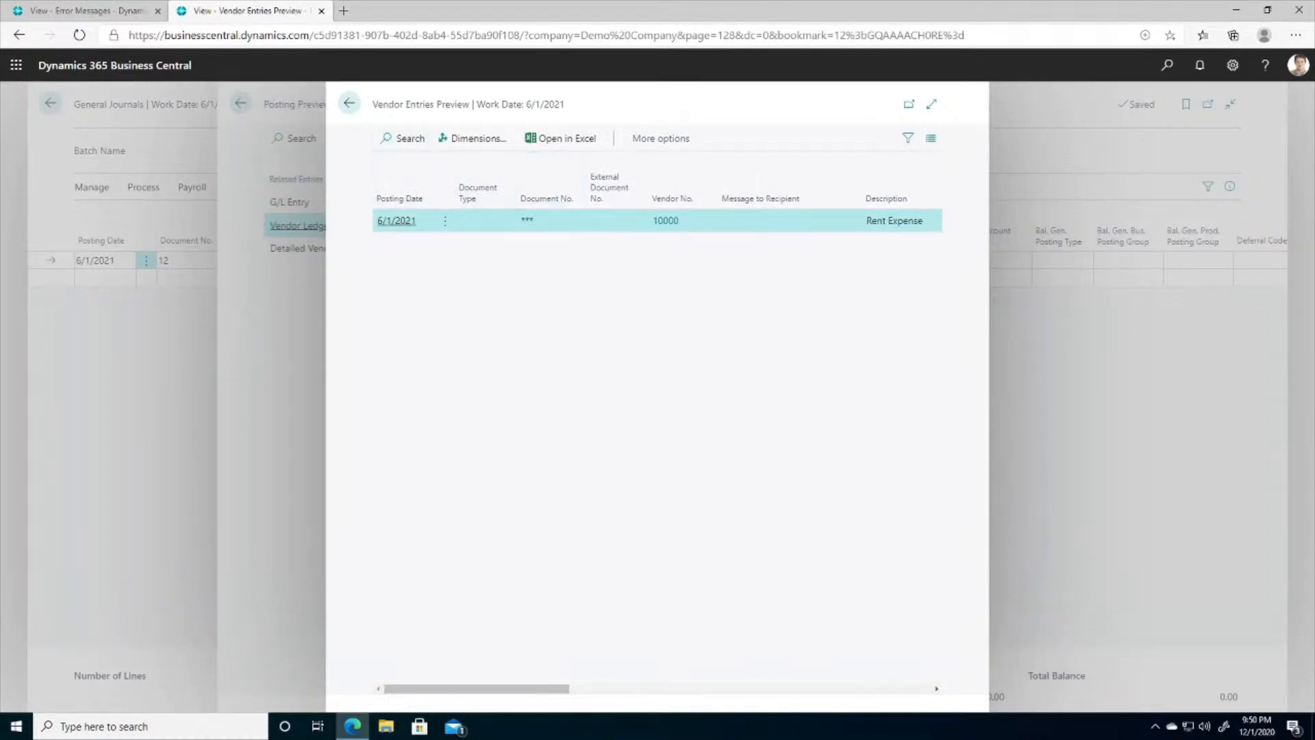
click(351, 108)
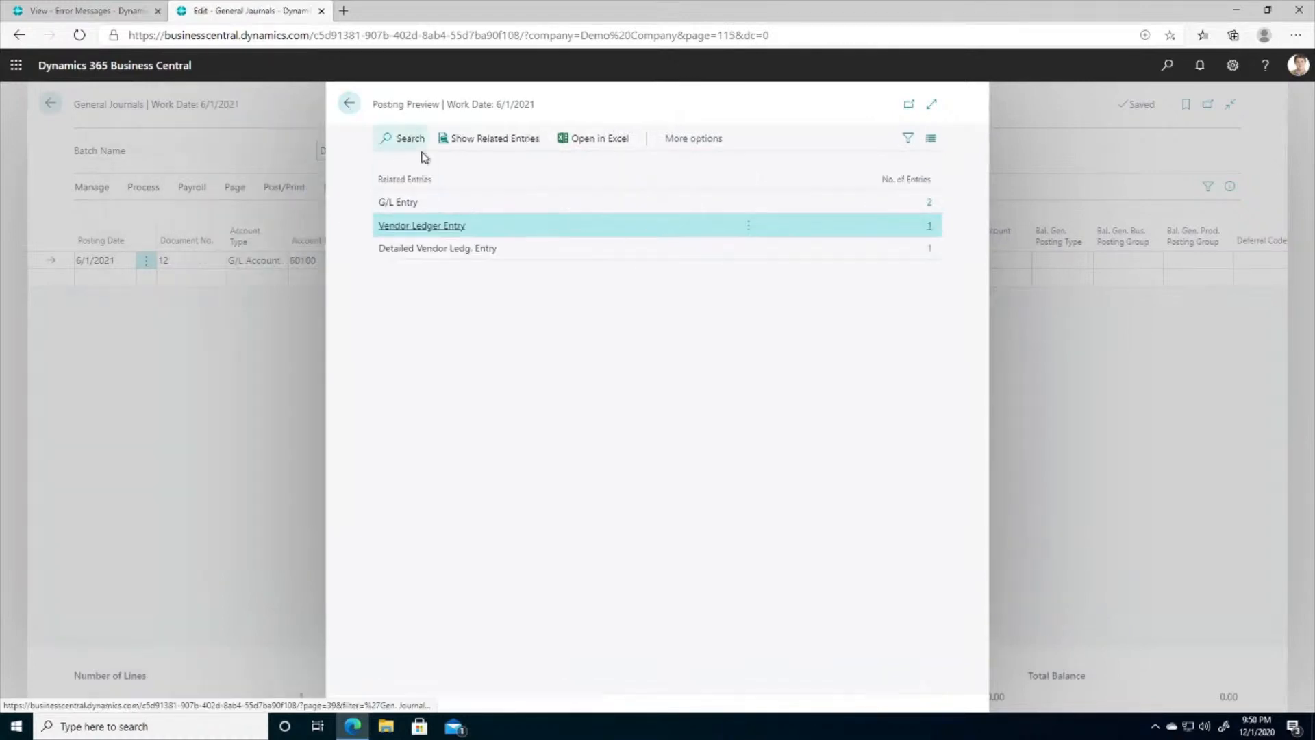
click(350, 106)
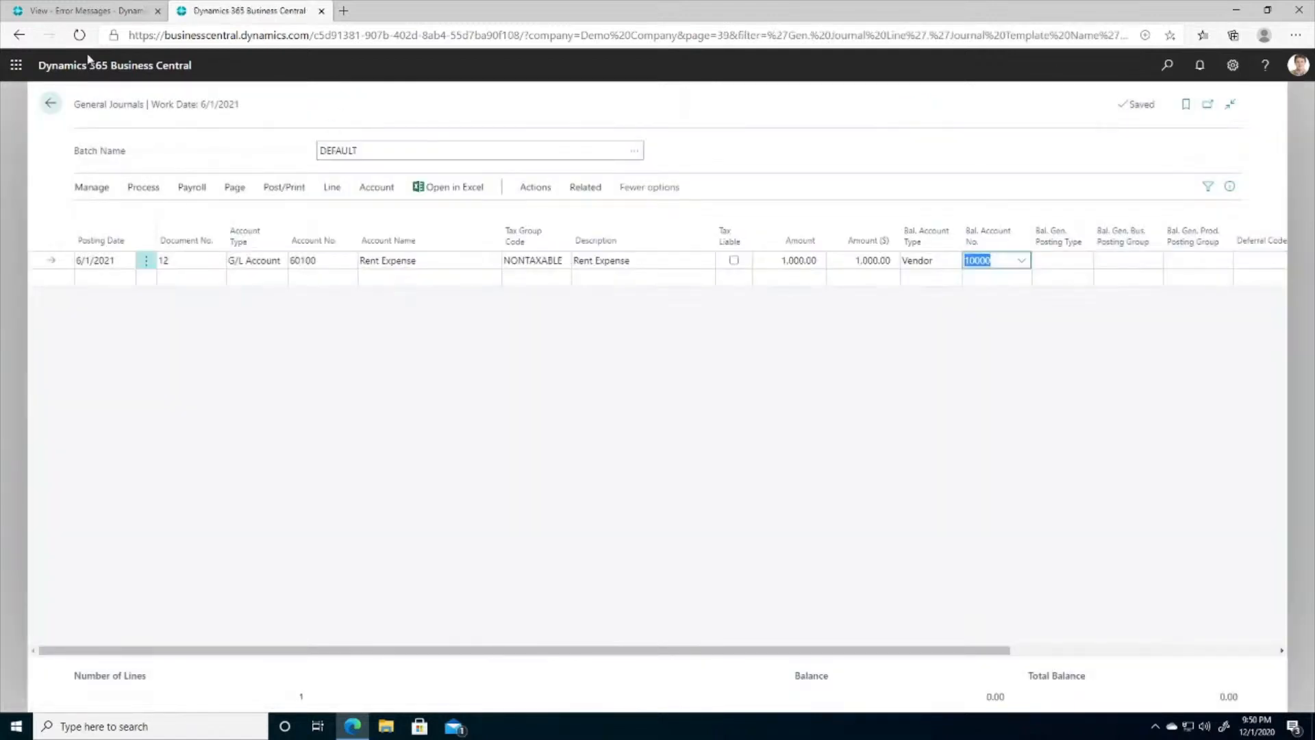